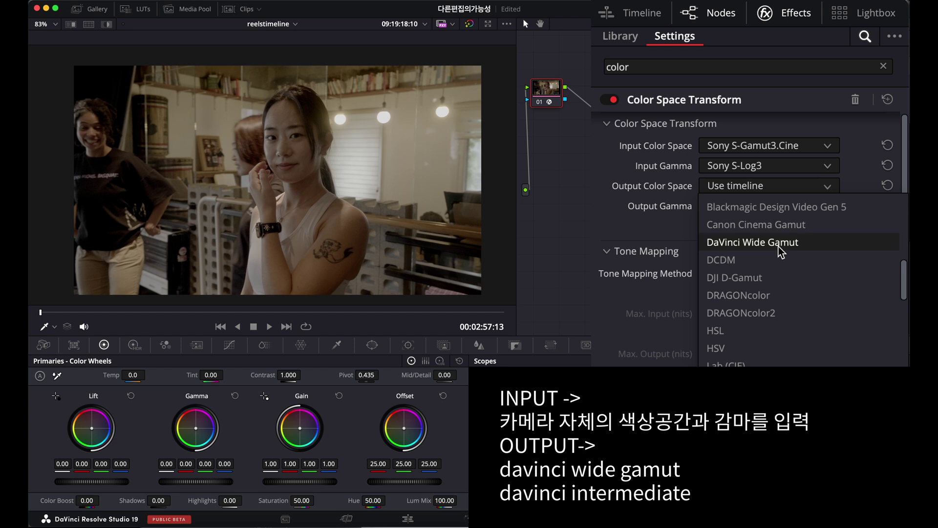
Set node 01's Color Space Transform output to DaVinci Wide Gamut with DaVinci Intermediate gamma
{"action": "left_click", "coordinate": [788, 204]}
{"action": "scroll", "coordinate": [788, 310], "scroll_direction": "down", "scroll_amount": 6}
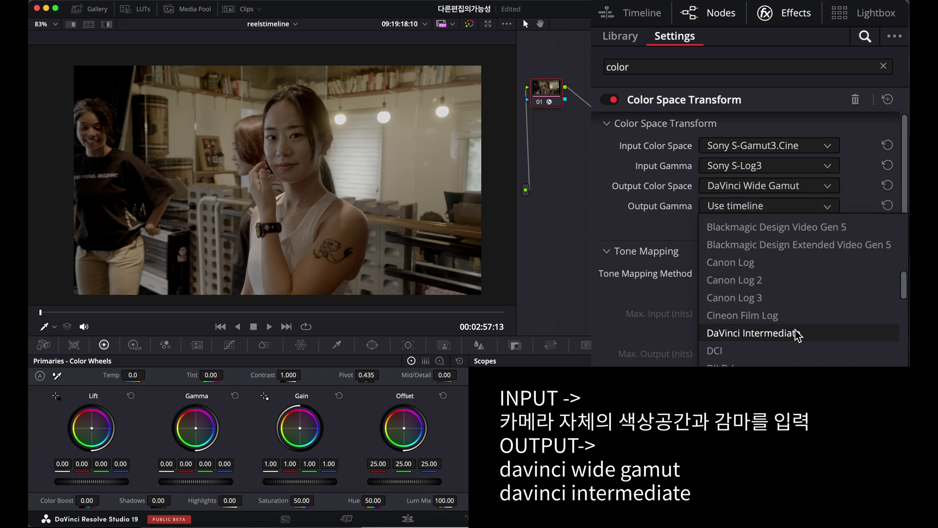
{"action": "left_click", "coordinate": [795, 334]}
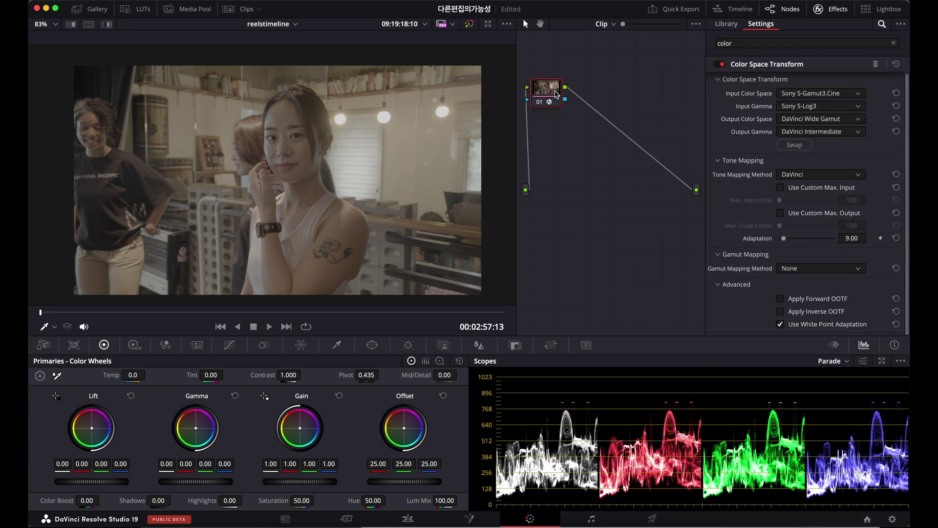
Add a serial node after node 01 and copy node 01's Color Space Transform onto it
{"action": "key", "text": "alt+s"}
{"action": "left_click_drag", "start_coordinate": [591, 104], "coordinate": [658, 100]}
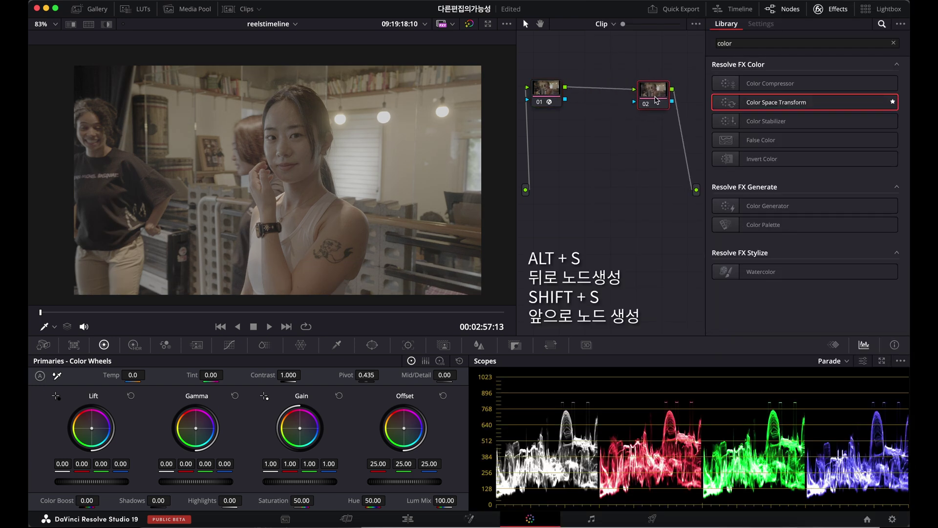
{"action": "left_click", "coordinate": [550, 91]}
{"action": "left_click_drag", "start_coordinate": [549, 91], "coordinate": [650, 95]}
{"action": "left_click", "coordinate": [650, 95]}
Swap the second node's transform input and output, and set its output to Rec.709 with Gamma 2.4
{"action": "left_click", "coordinate": [799, 148]}
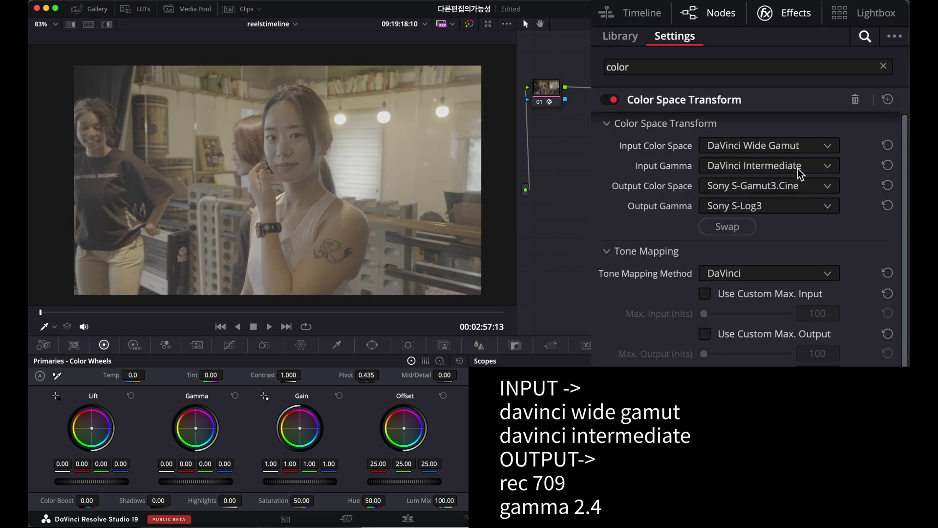
{"action": "left_click", "coordinate": [782, 186]}
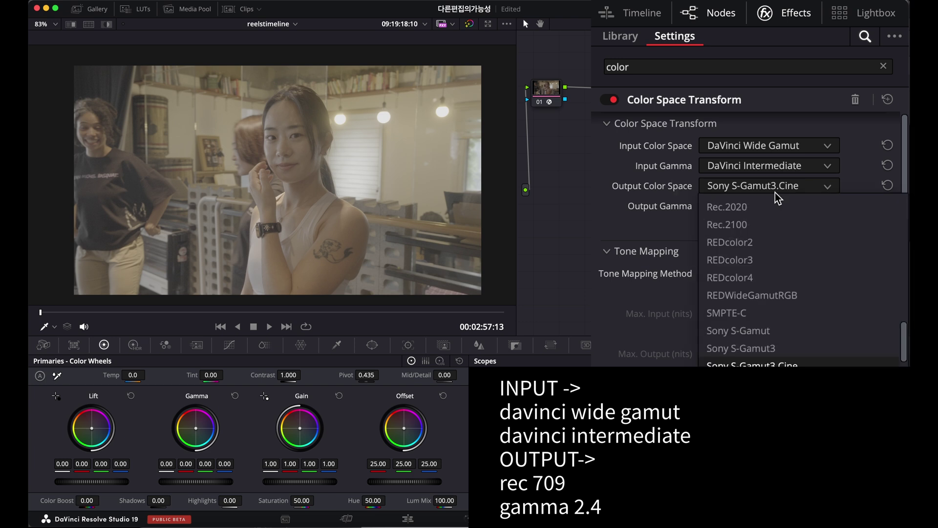
{"action": "scroll", "coordinate": [781, 298], "scroll_direction": "up", "scroll_amount": 3}
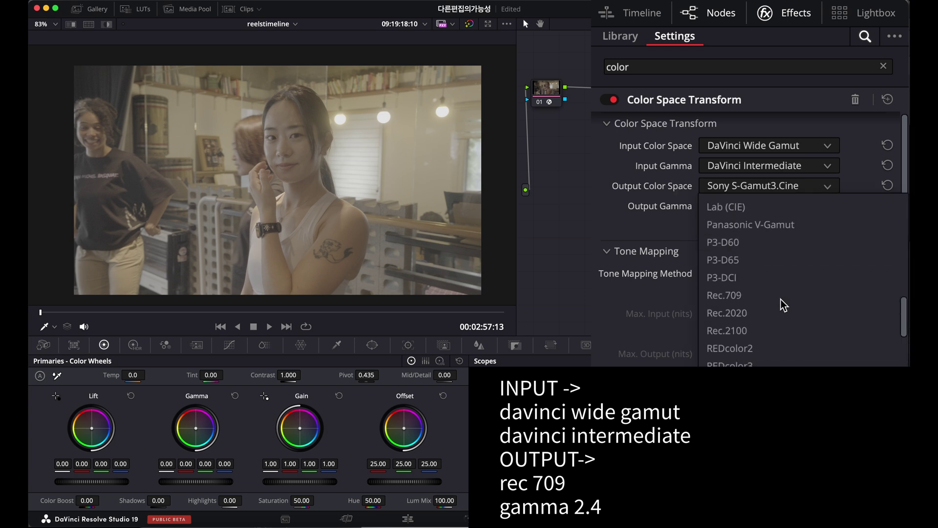
{"action": "left_click", "coordinate": [750, 296]}
{"action": "left_click", "coordinate": [788, 206]}
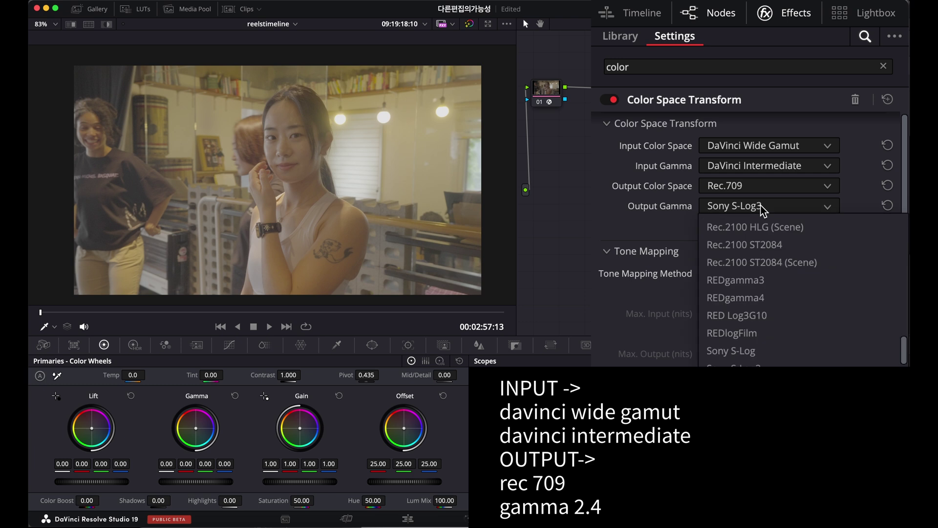
{"action": "scroll", "coordinate": [782, 312], "scroll_direction": "up", "scroll_amount": 4}
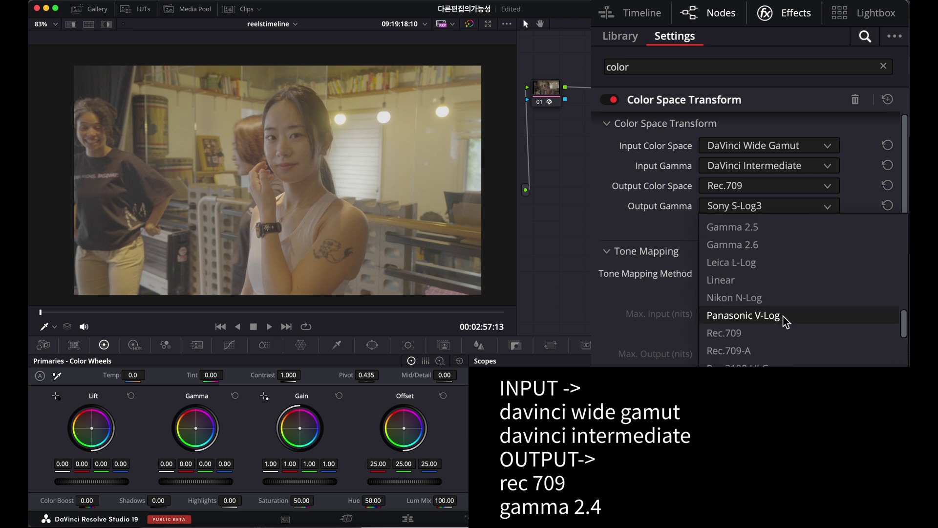
{"action": "scroll", "coordinate": [784, 318], "scroll_direction": "up", "scroll_amount": 1}
{"action": "left_click", "coordinate": [761, 264]}
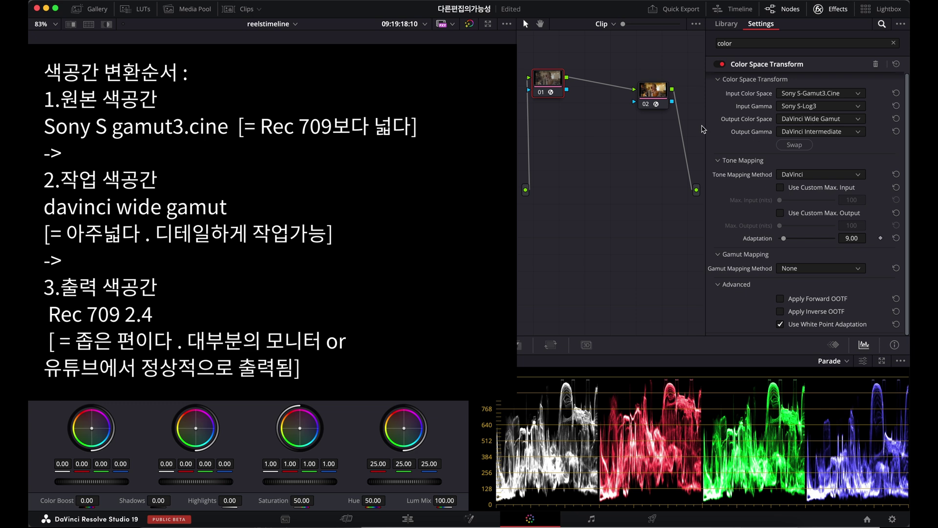
Move the output transform node lower in the graph and add three serial nodes in a row after node 01
{"action": "left_click", "coordinate": [661, 96]}
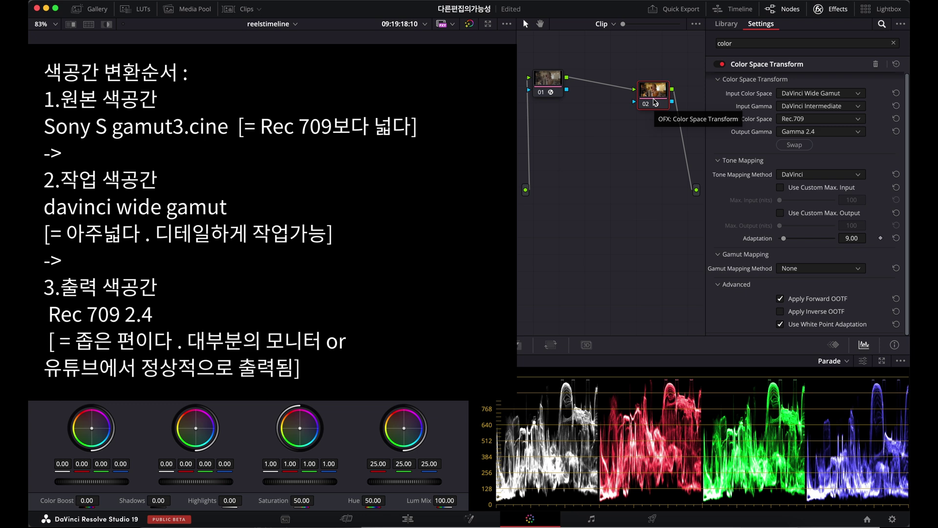
{"action": "left_click_drag", "start_coordinate": [656, 102], "coordinate": [665, 260]}
{"action": "left_click_drag", "start_coordinate": [554, 86], "coordinate": [587, 83]}
{"action": "key", "text": "alt+s"}
{"action": "key", "text": "alt+s"}
{"action": "key", "text": "alt+s"}
{"action": "left_click_drag", "start_coordinate": [668, 80], "coordinate": [662, 80]}
Add four more serial nodes after node 04, arranged as a second row
{"action": "key", "text": "alt+s"}
{"action": "left_click_drag", "start_coordinate": [547, 113], "coordinate": [664, 127]}
{"action": "key", "text": "alt+s"}
{"action": "key", "text": "alt+s"}
{"action": "key", "text": "alt+s"}
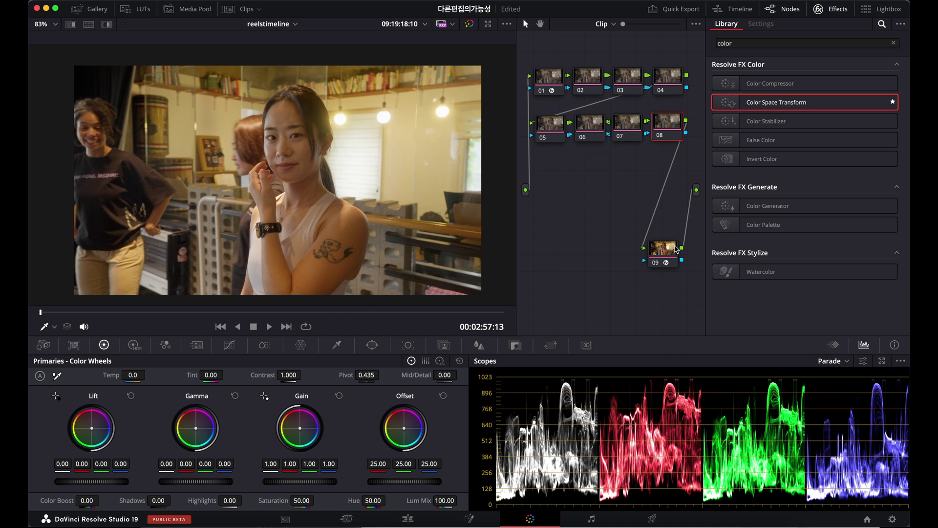
Form a third row by moving the output transform node up and adding one serial node after it and one before it
{"action": "left_click_drag", "start_coordinate": [669, 254], "coordinate": [638, 200]}
{"action": "key", "text": "alt+s"}
{"action": "left_click_drag", "start_coordinate": [551, 239], "coordinate": [673, 203]}
{"action": "left_click", "coordinate": [631, 198]}
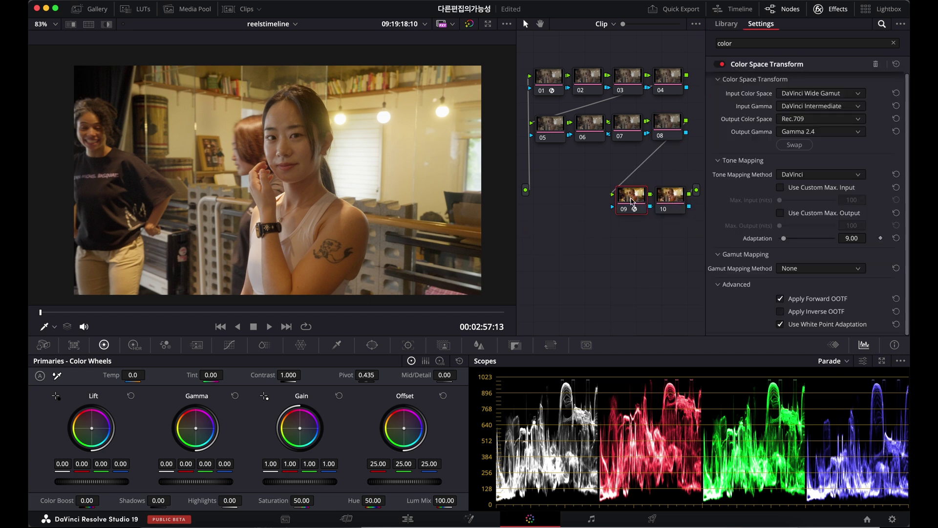
{"action": "key", "text": "shift+s"}
{"action": "left_click_drag", "start_coordinate": [636, 234], "coordinate": [597, 201]}
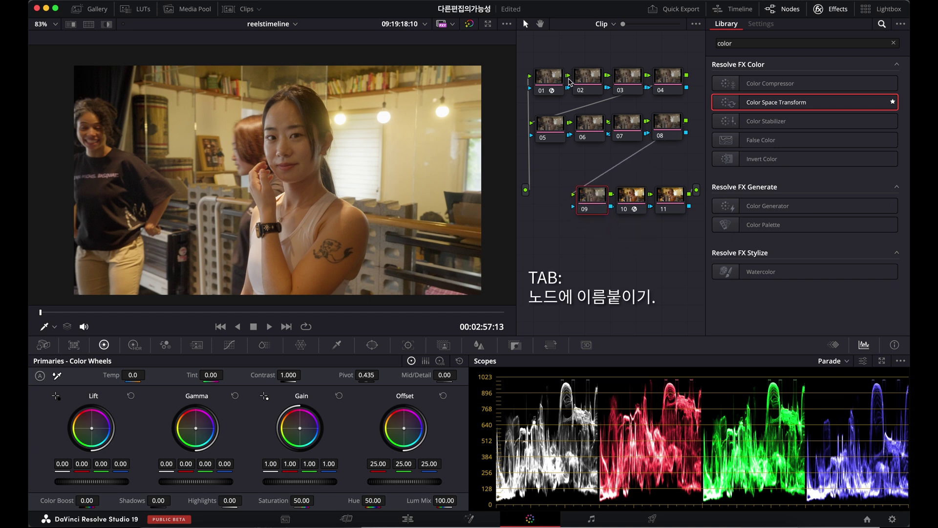
Label node 01 as cst, node 04 as prim and node 02 as nr
{"action": "left_click", "coordinate": [553, 79]}
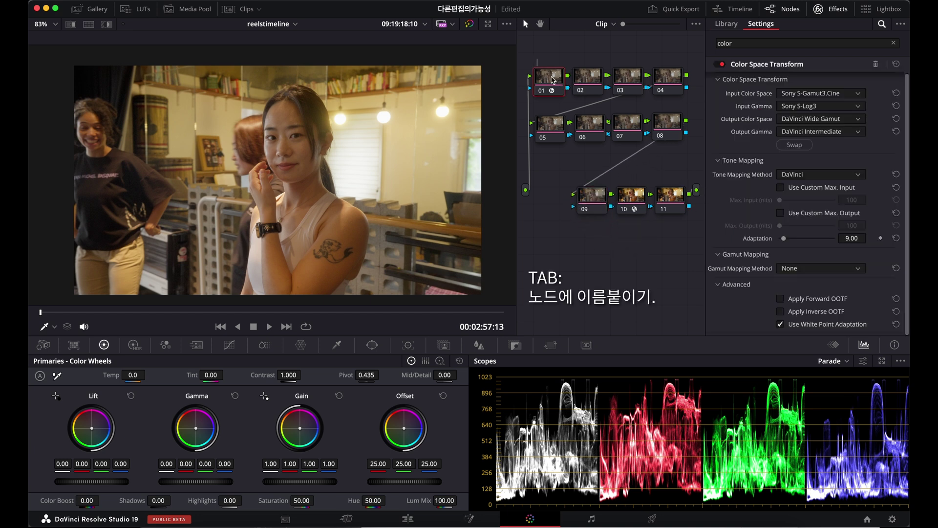
{"action": "type", "text": "st"}
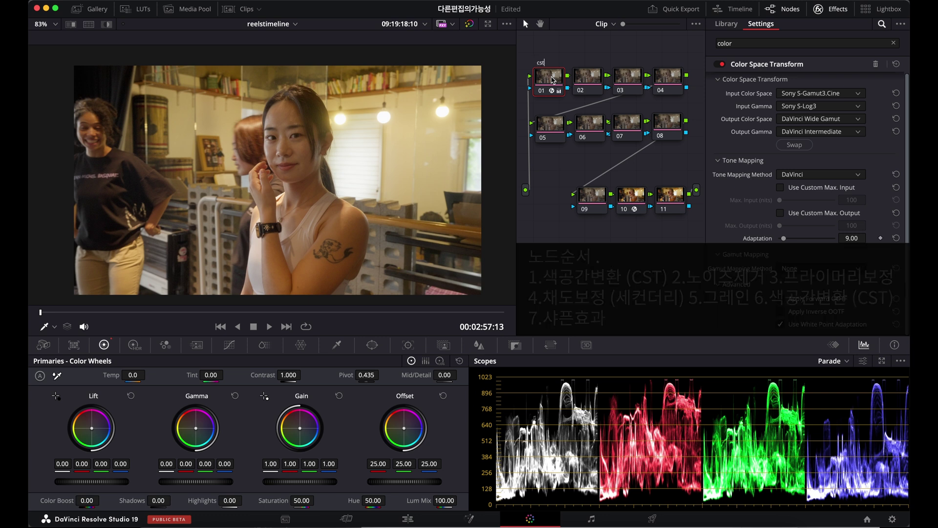
{"action": "left_click", "coordinate": [667, 82]}
{"action": "key", "text": "Tab"}
{"action": "type", "text": "pr"}
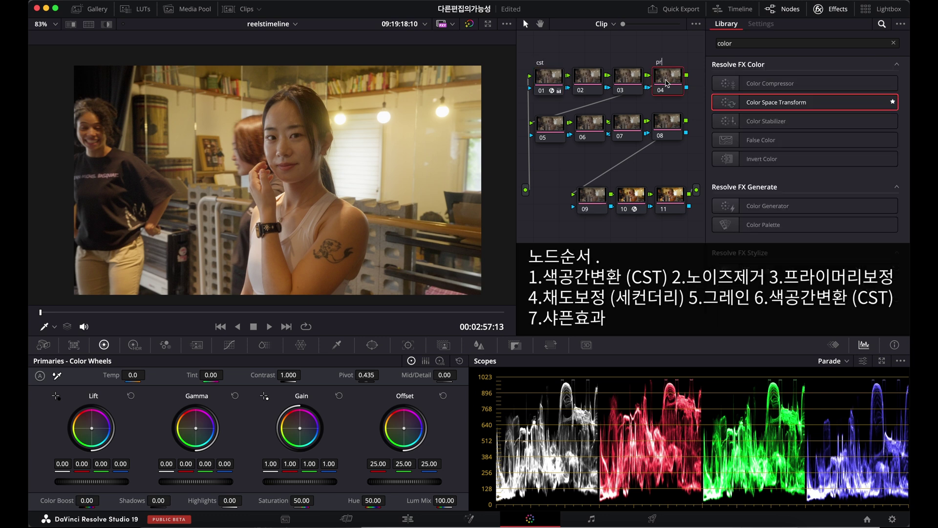
{"action": "left_click", "coordinate": [587, 79]}
{"action": "key", "text": "Tab"}
Label the second-row nodes 05 to 08 as sat, ball, sat2 and desat
{"action": "left_click", "coordinate": [555, 125]}
{"action": "key", "text": "Tab"}
{"action": "type", "text": "s"}
{"action": "left_click", "coordinate": [589, 123]}
{"action": "key", "text": "Tab"}
{"action": "type", "text": "ball"}
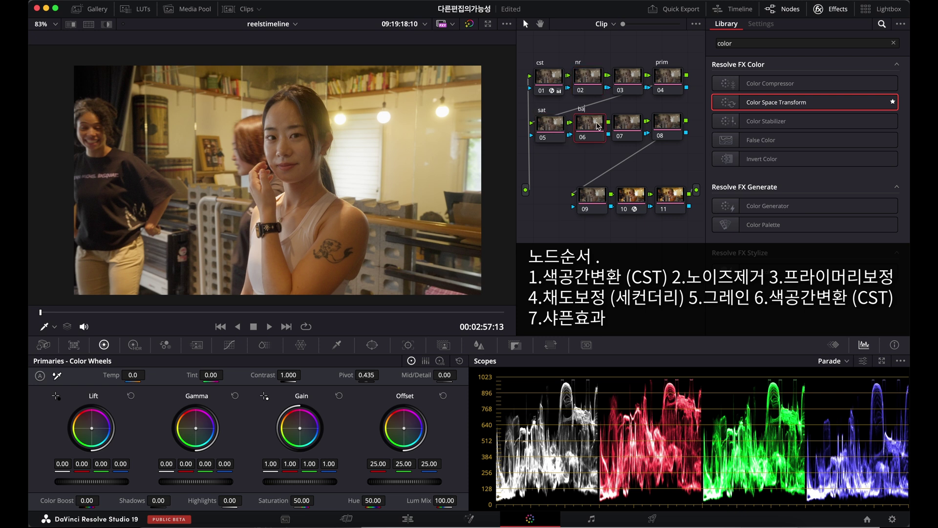
{"action": "left_click", "coordinate": [631, 123]}
{"action": "key", "text": "Tab"}
{"action": "type", "text": "sat"}
{"action": "left_click", "coordinate": [676, 124]}
{"action": "key", "text": "Tab"}
{"action": "type", "text": "desat"}
Label the third-row nodes 09 to 11 as grain, cst and sharp
{"action": "left_click", "coordinate": [601, 211]}
{"action": "key", "text": "Tab"}
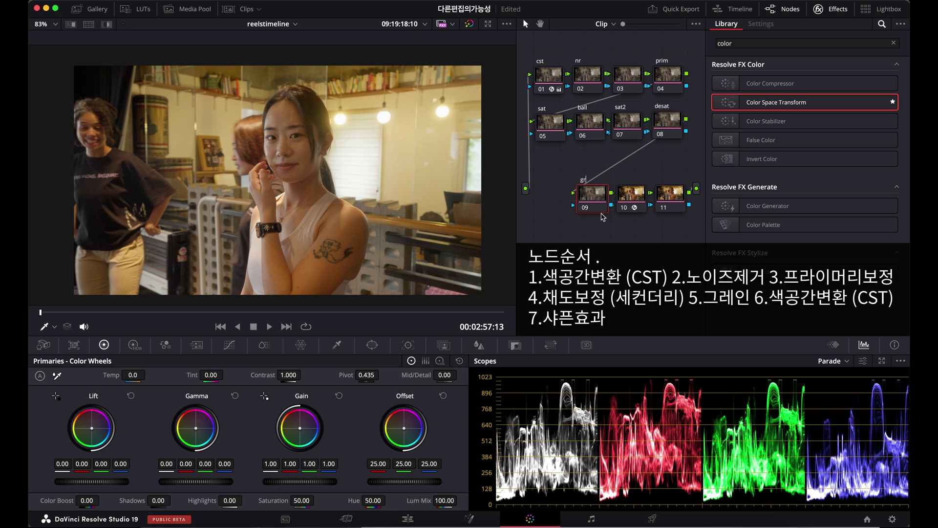
{"action": "left_click", "coordinate": [629, 198]}
{"action": "key", "text": "Tab"}
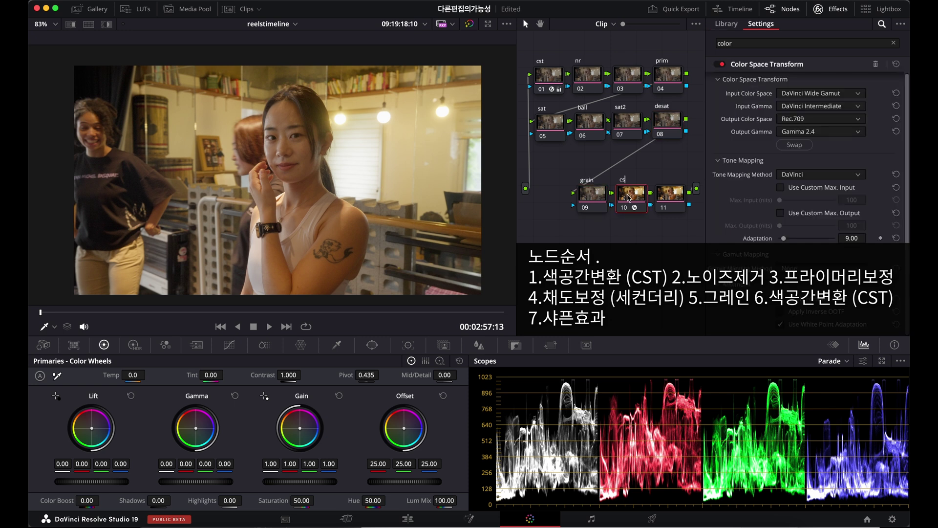
{"action": "left_click", "coordinate": [673, 202]}
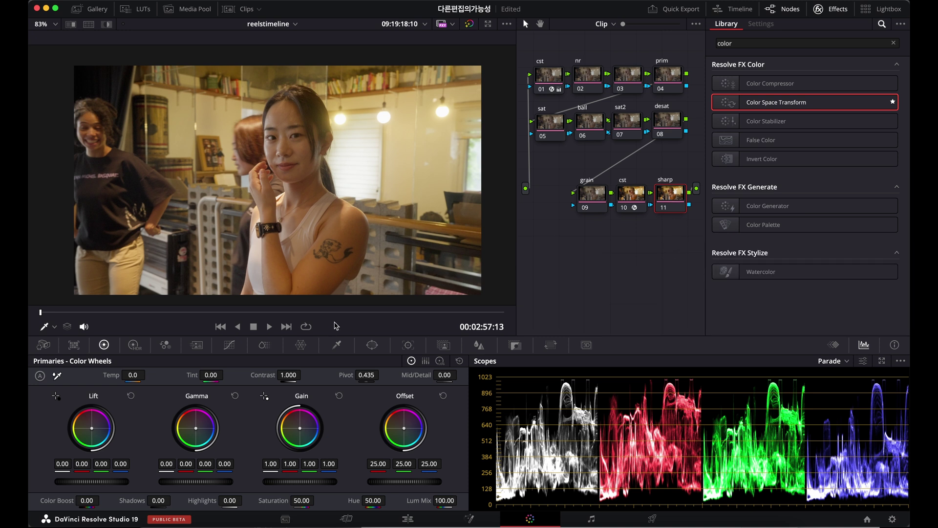
Sharpen the image on the sharp node by setting the linked Blur Radius channels to 0.47
{"action": "left_click", "coordinate": [485, 348]}
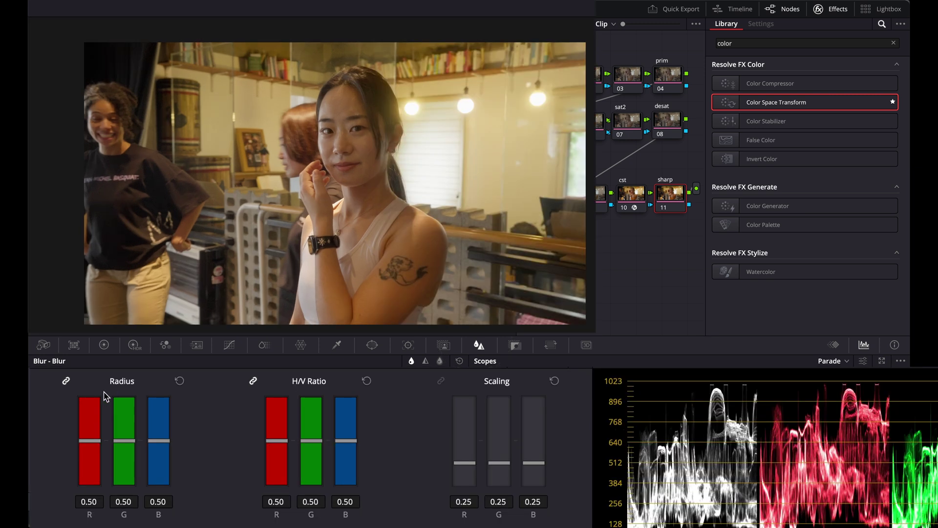
{"action": "mouse_move", "coordinate": [159, 440]}
{"action": "left_mouse_down"}
{"action": "mouse_move", "coordinate": [158, 488]}
{"action": "mouse_move", "coordinate": [166, 374]}
{"action": "mouse_move", "coordinate": [168, 438]}
{"action": "left_mouse_up"}
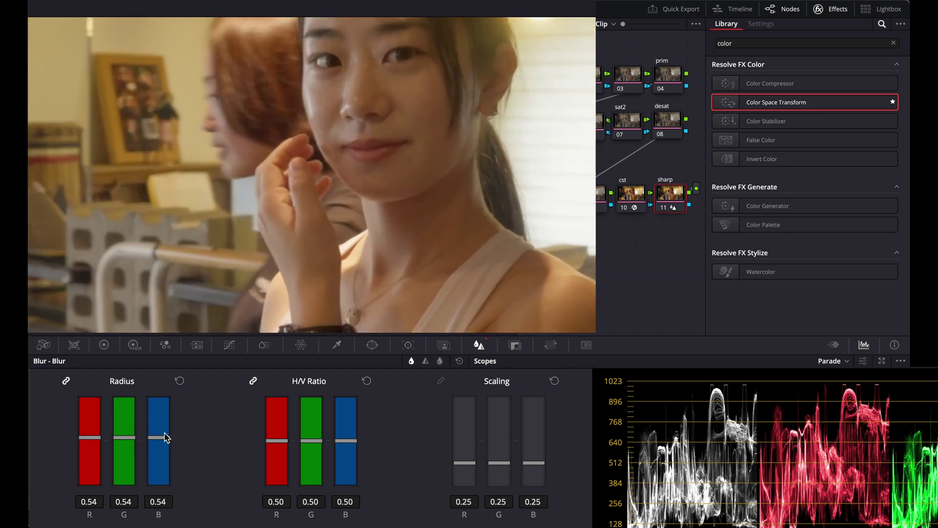
{"action": "left_click_drag", "start_coordinate": [166, 437], "coordinate": [164, 440]}
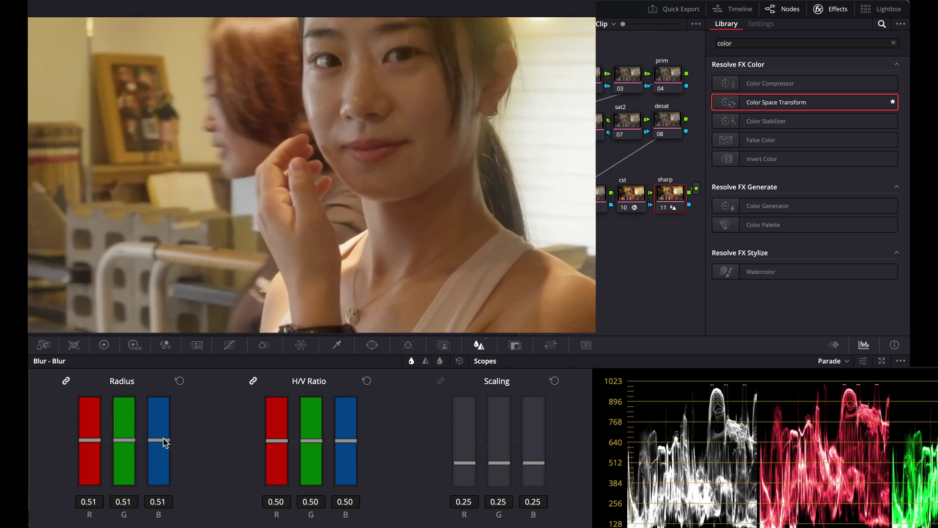
{"action": "left_click", "coordinate": [180, 381]}
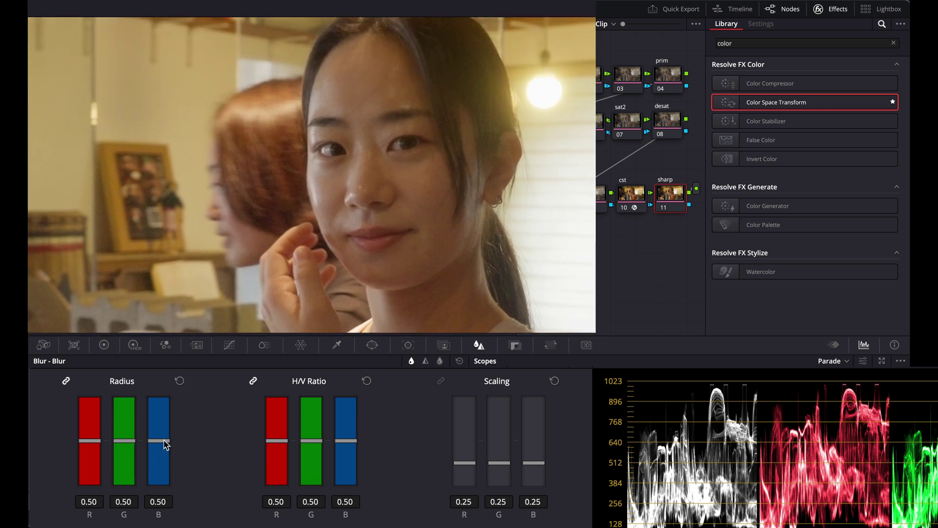
{"action": "left_click_drag", "start_coordinate": [164, 441], "coordinate": [165, 448]}
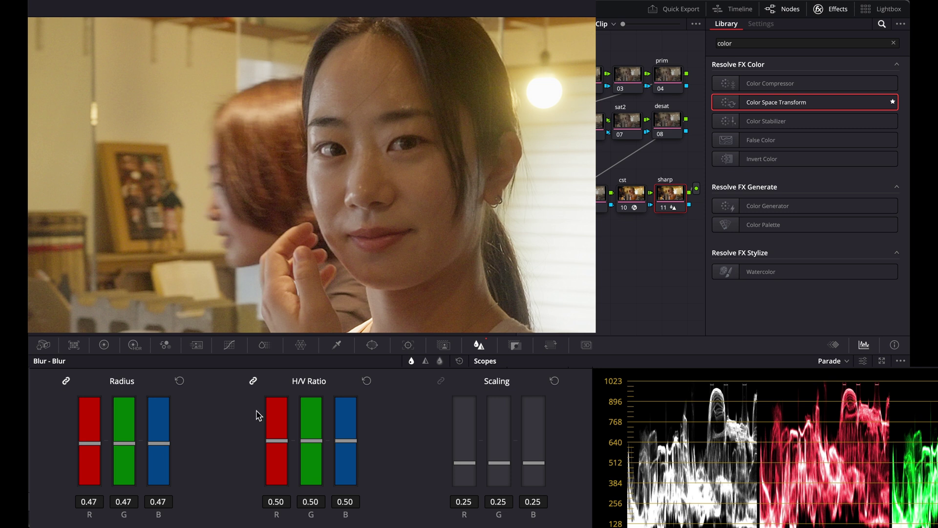
Toggle the sharp node off and on repeatedly to compare the sharpening on the woman's face up close
{"action": "key", "text": "ctrl+d"}
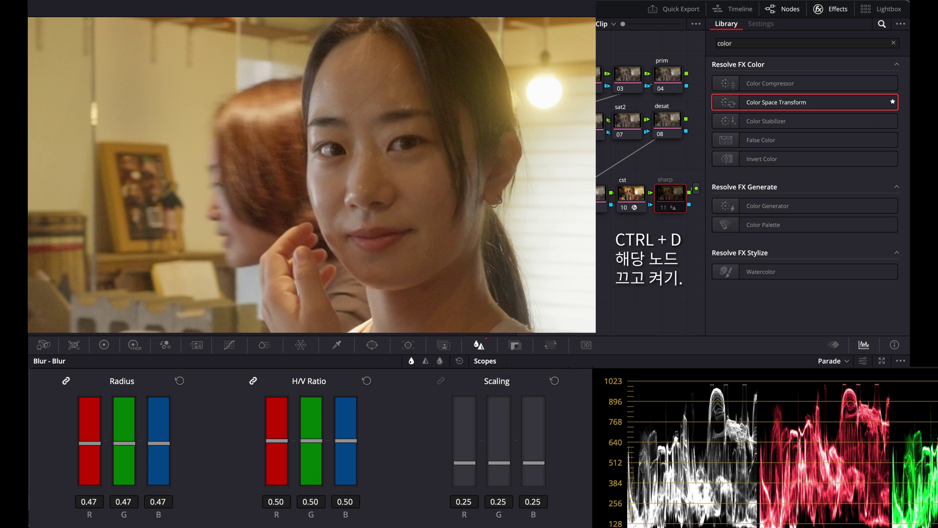
{"action": "key", "text": "ctrl+d"}
{"action": "scroll", "coordinate": [416, 174], "scroll_direction": "up", "scroll_amount": 5}
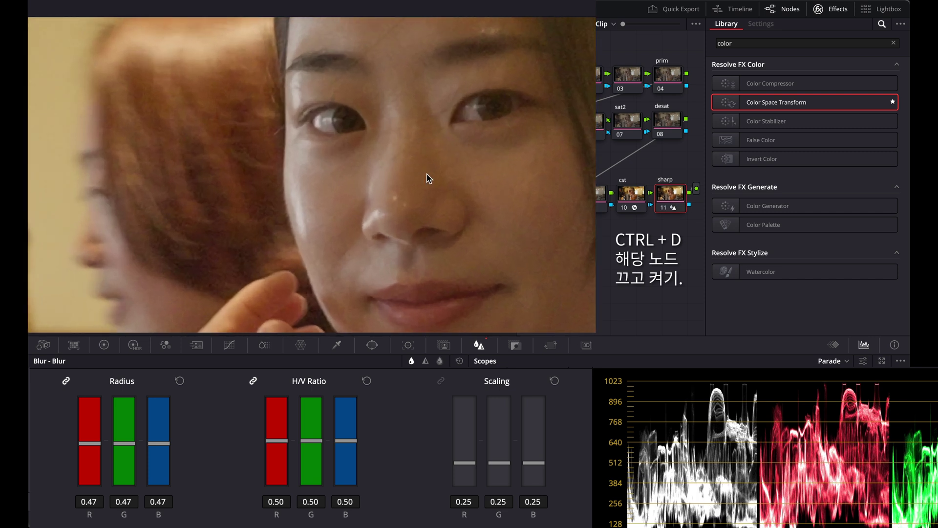
{"action": "key", "text": "ctrl+d"}
{"action": "key", "text": "ctrl+d"}
{"action": "key", "text": "ctrl+d"}
{"action": "key", "text": "ctrl+d"}
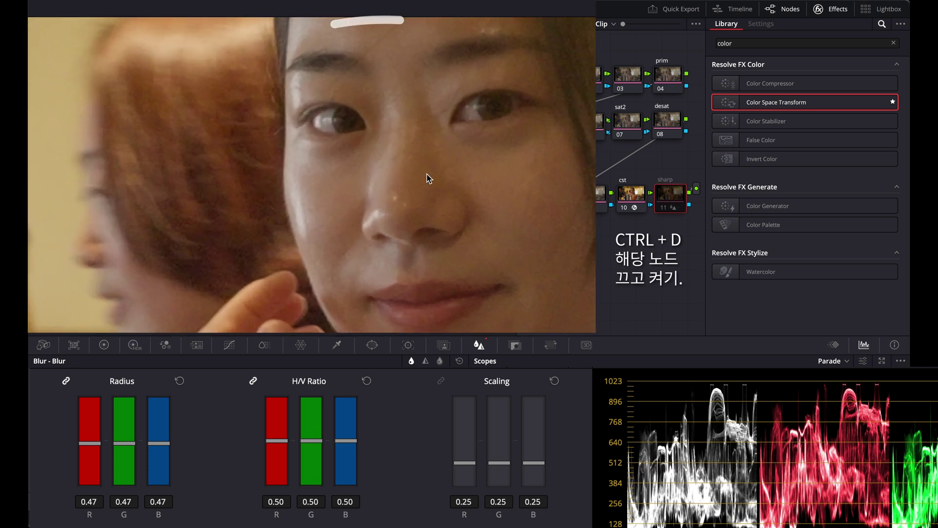
{"action": "key", "text": "ctrl+d"}
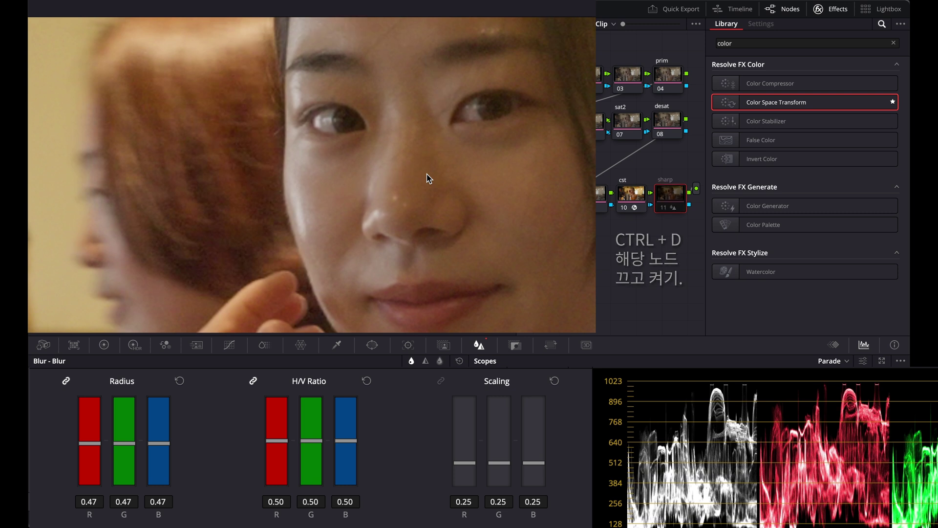
{"action": "key", "text": "ctrl+d"}
{"action": "key", "text": "ctrl+d"}
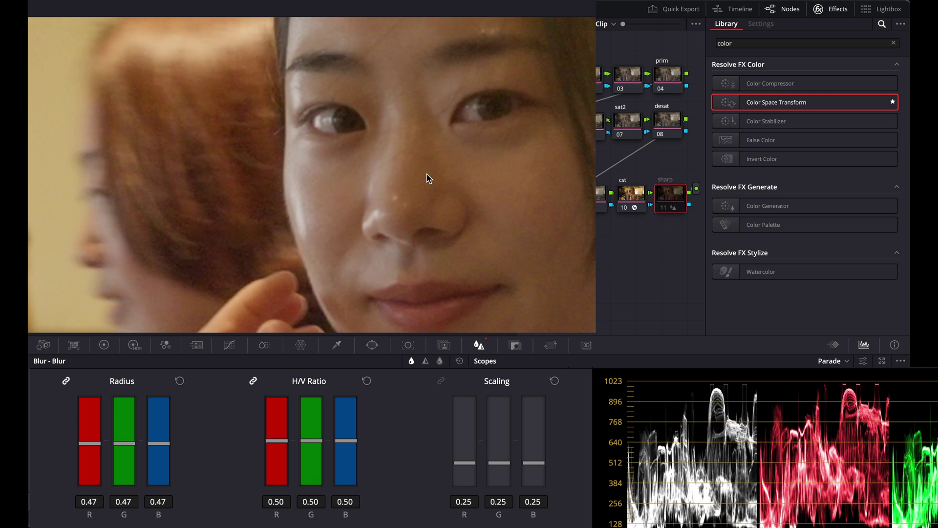
{"action": "key", "text": "ctrl+d"}
{"action": "key", "text": "ctrl+d"}
{"action": "left_click", "coordinate": [668, 206]}
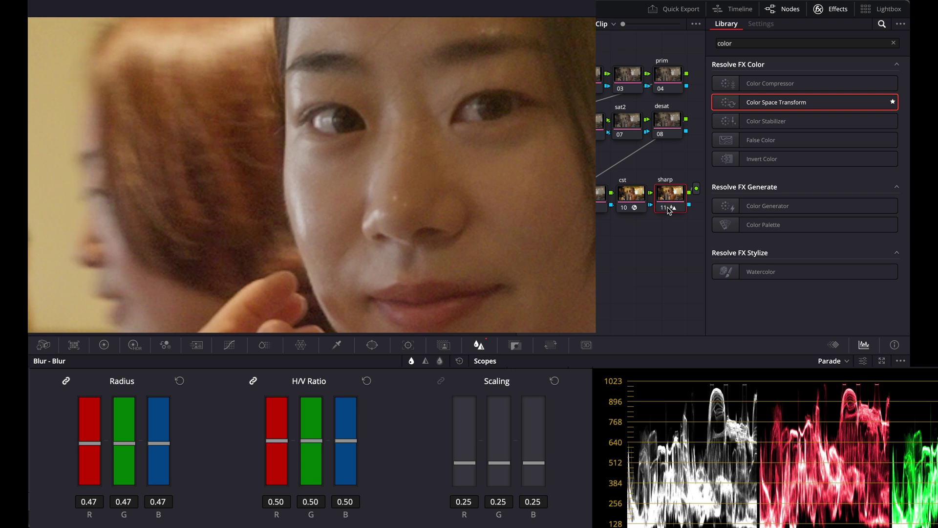
Adjust the prim node's primaries to Gain 1.08, Contrast 1.126 and Pivot 0.220
{"action": "left_click", "coordinate": [678, 79]}
{"action": "scroll", "coordinate": [383, 157], "scroll_direction": "down", "scroll_amount": 10}
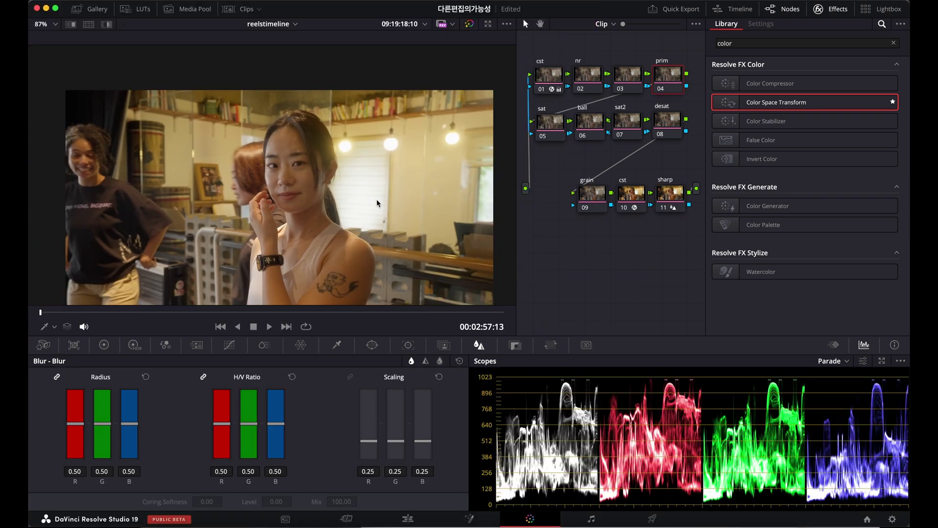
{"action": "scroll", "coordinate": [380, 236], "scroll_direction": "up", "scroll_amount": 3}
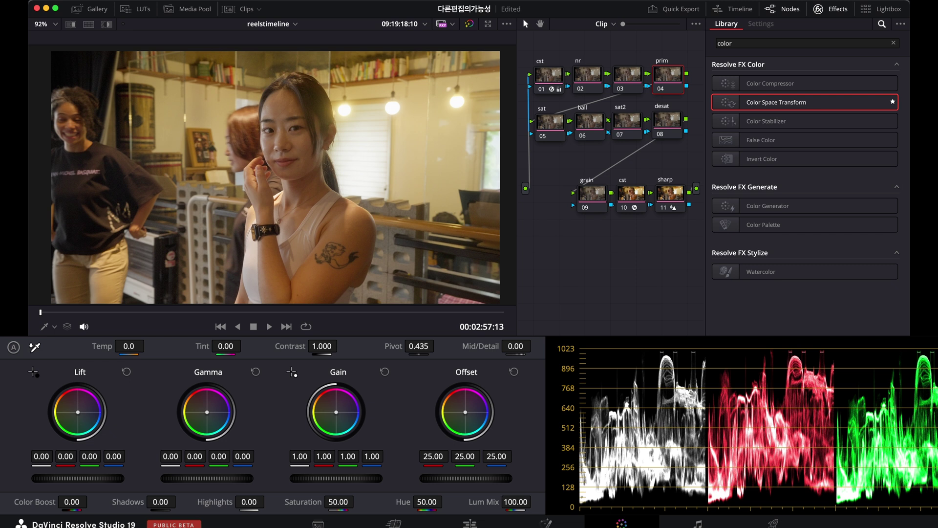
{"action": "mouse_move", "coordinate": [336, 478]}
{"action": "left_mouse_down"}
{"action": "mouse_move", "coordinate": [321, 479]}
{"action": "mouse_move", "coordinate": [346, 478]}
{"action": "left_mouse_up"}
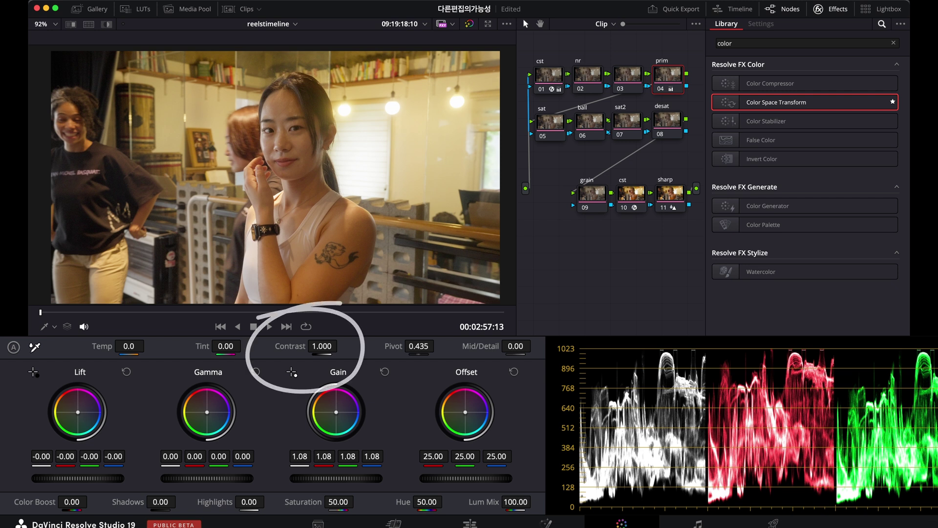
{"action": "left_click_drag", "start_coordinate": [322, 346], "coordinate": [342, 346]}
{"action": "left_click_drag", "start_coordinate": [419, 346], "coordinate": [387, 346]}
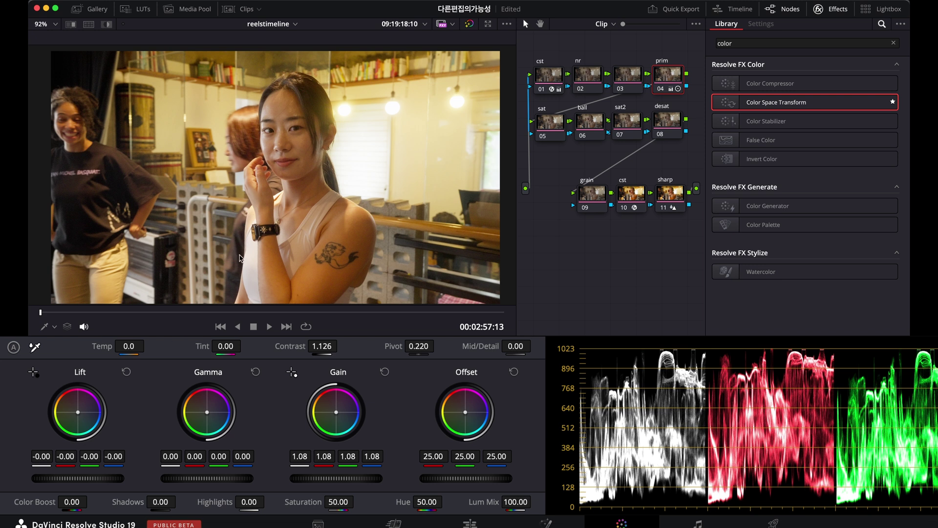
Raise the Color Boost on the sat node to 11.47, undoing the excessive boost of 56.78
{"action": "left_click", "coordinate": [548, 130]}
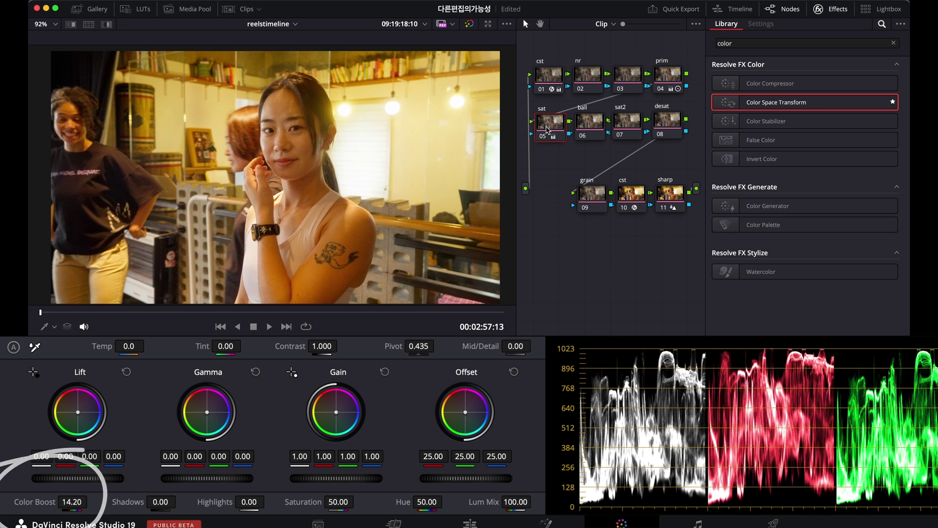
{"action": "left_click_drag", "start_coordinate": [86, 502], "coordinate": [99, 501]}
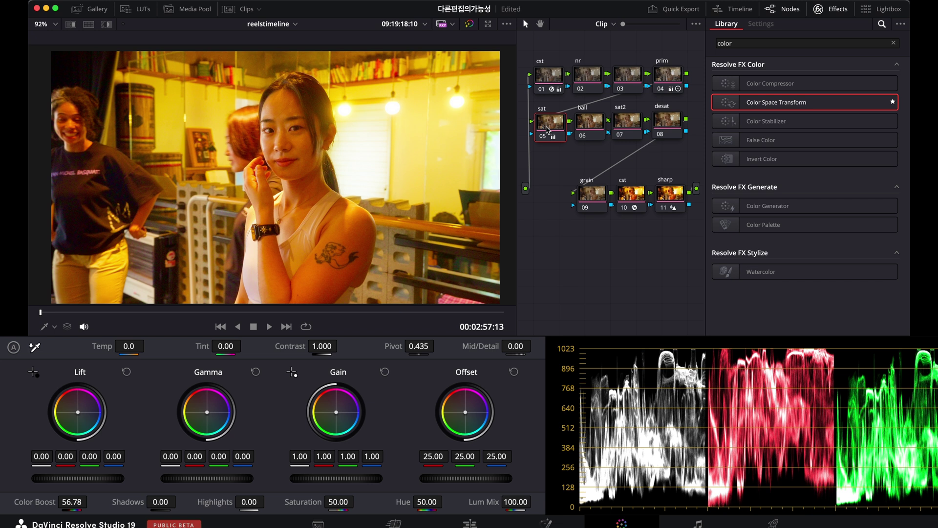
{"action": "key", "text": "super+z"}
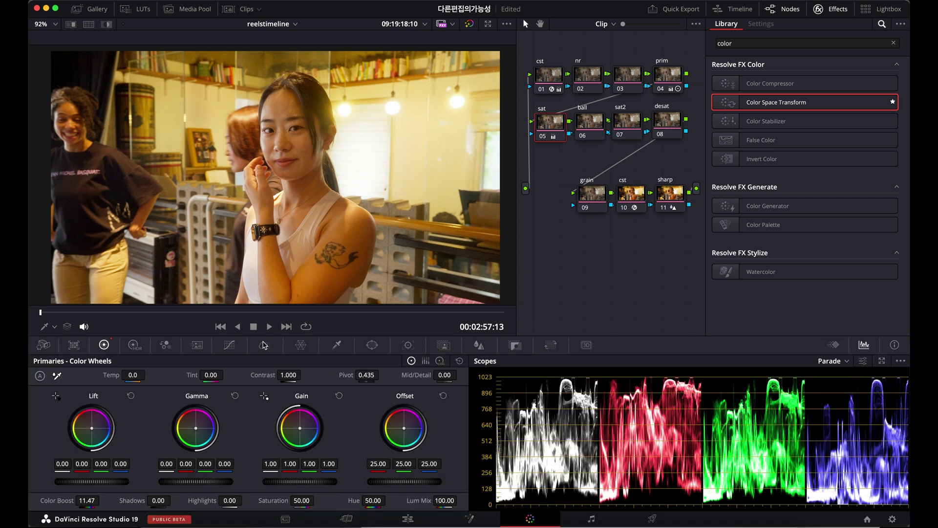
Highlight the yellow slice's affected area with ColorSlice on the sat node and set its Center to -1.000
{"action": "left_click", "coordinate": [263, 345]}
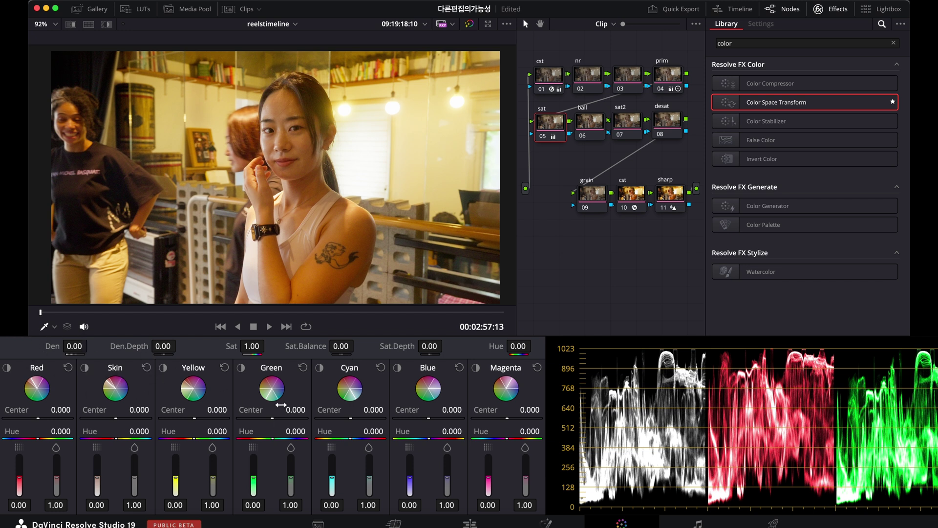
{"action": "left_click", "coordinate": [163, 369]}
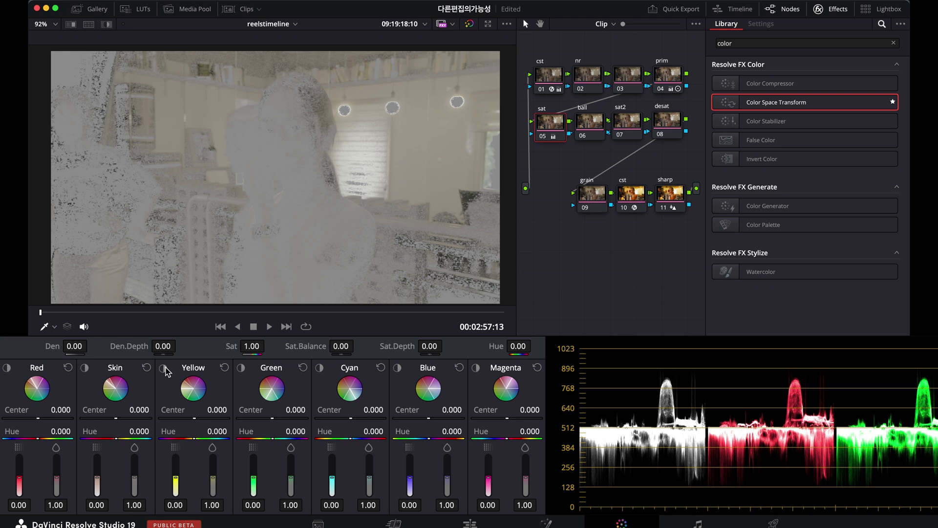
{"action": "key", "text": "shift+h"}
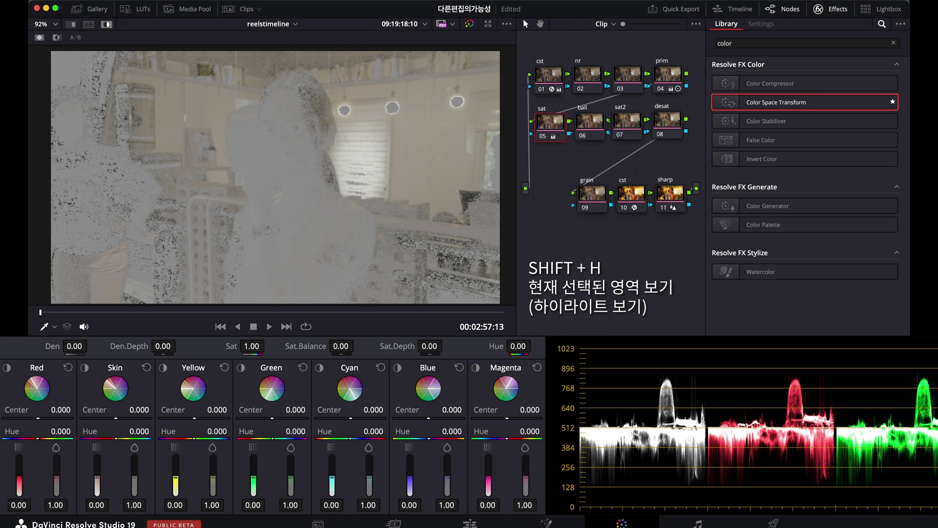
{"action": "mouse_move", "coordinate": [194, 418]}
{"action": "left_mouse_down"}
{"action": "mouse_move", "coordinate": [160, 419]}
{"action": "mouse_move", "coordinate": [179, 409]}
{"action": "mouse_move", "coordinate": [195, 419]}
{"action": "left_mouse_up"}
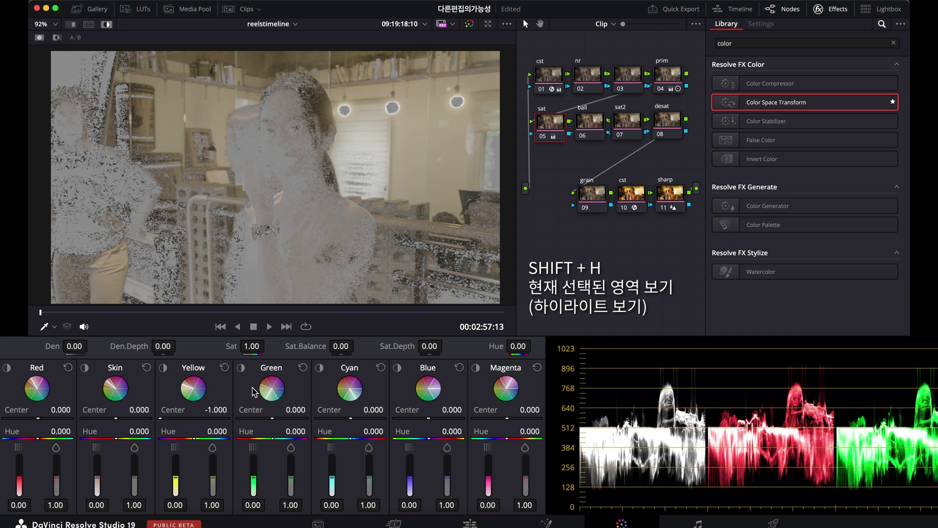
{"action": "key", "text": "shift+h"}
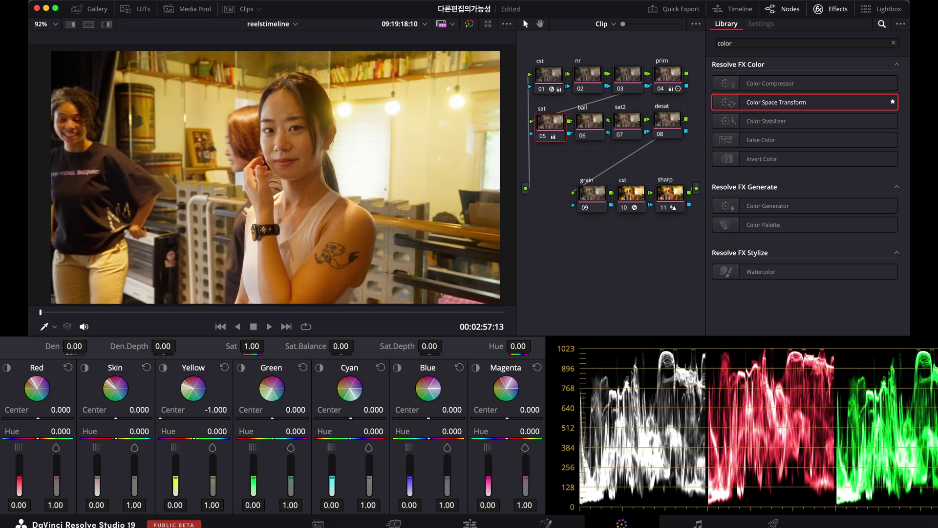
Set the yellow slice's Hue to -0.226 and its saturation to 0.80
{"action": "left_click_drag", "start_coordinate": [194, 439], "coordinate": [188, 438]}
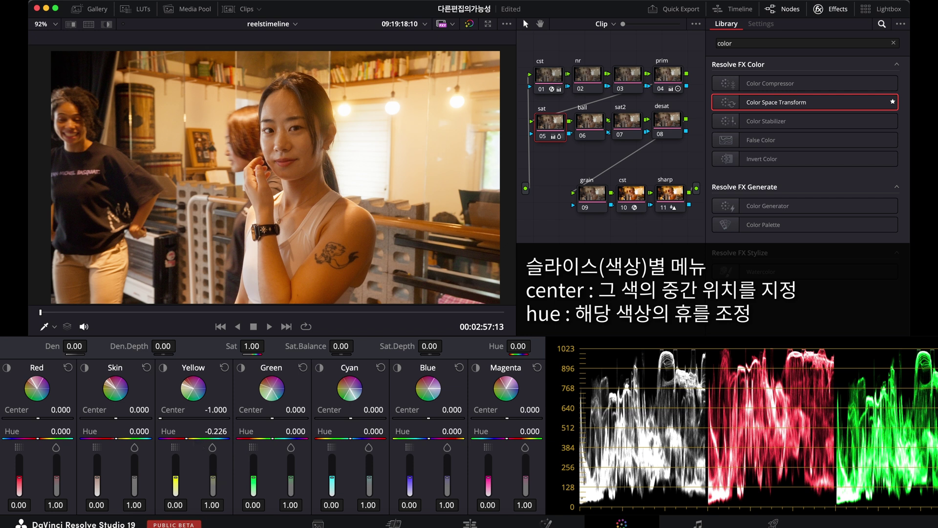
{"action": "left_click_drag", "start_coordinate": [212, 478], "coordinate": [213, 485]}
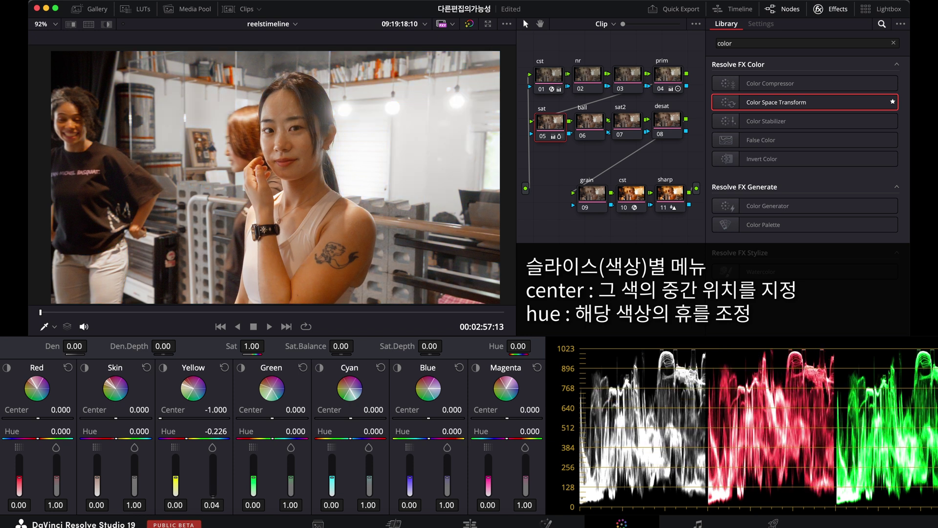
{"action": "left_click_drag", "start_coordinate": [213, 486], "coordinate": [212, 482]}
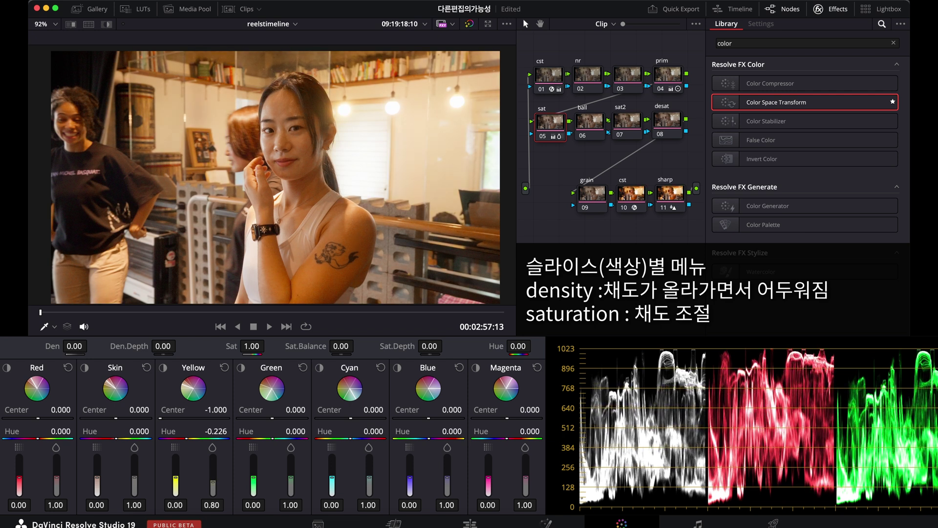
Refine the yellow slice with its highlight view, setting its Center to -0.450 and its saturation to 0.38
{"action": "left_click", "coordinate": [164, 369]}
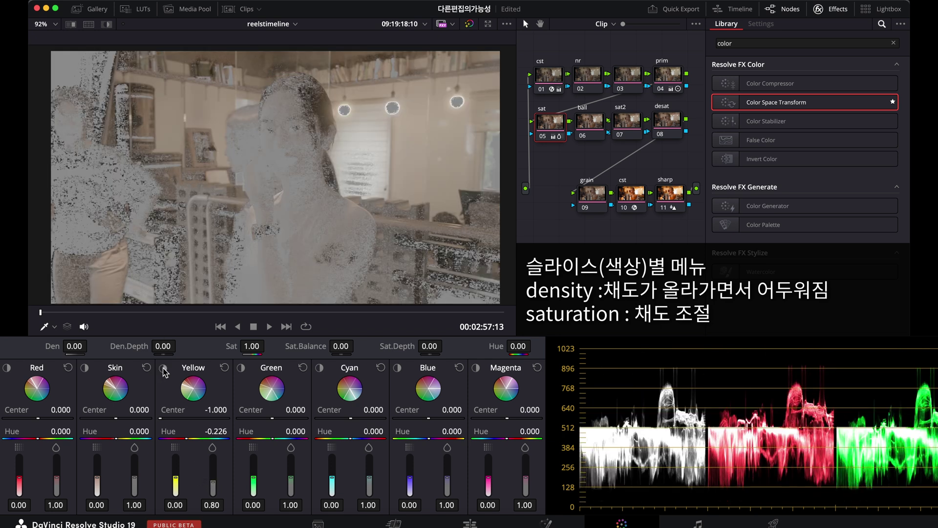
{"action": "left_click", "coordinate": [163, 370]}
{"action": "left_click", "coordinate": [163, 372]}
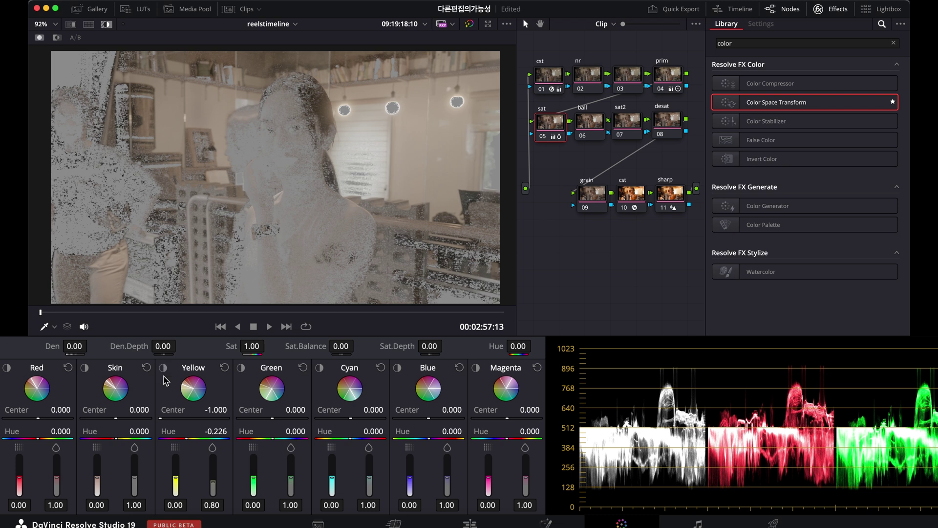
{"action": "mouse_move", "coordinate": [164, 419]}
{"action": "left_mouse_down"}
{"action": "mouse_move", "coordinate": [206, 419]}
{"action": "mouse_move", "coordinate": [178, 418]}
{"action": "left_mouse_up"}
{"action": "key", "text": "shift+h"}
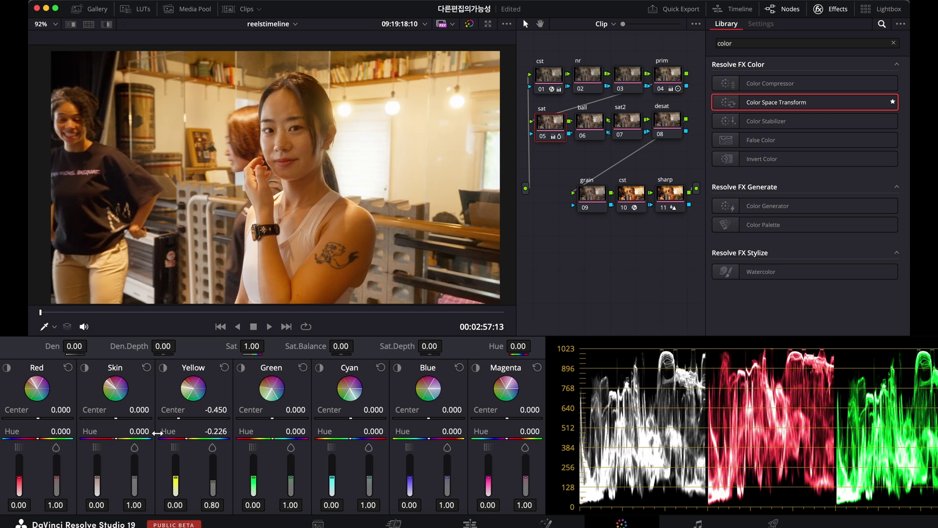
{"action": "left_click_drag", "start_coordinate": [213, 482], "coordinate": [214, 491]}
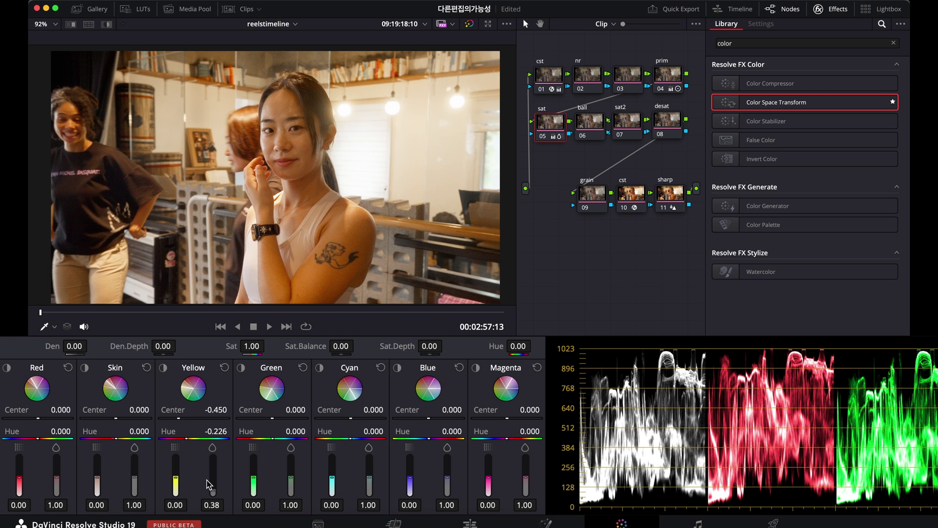
Balance the ball node's colors with Lift R -0.02, G 0.01, B 0.03 and Gamma R 0.01, G -0.01, B -0.02
{"action": "left_click", "coordinate": [588, 129]}
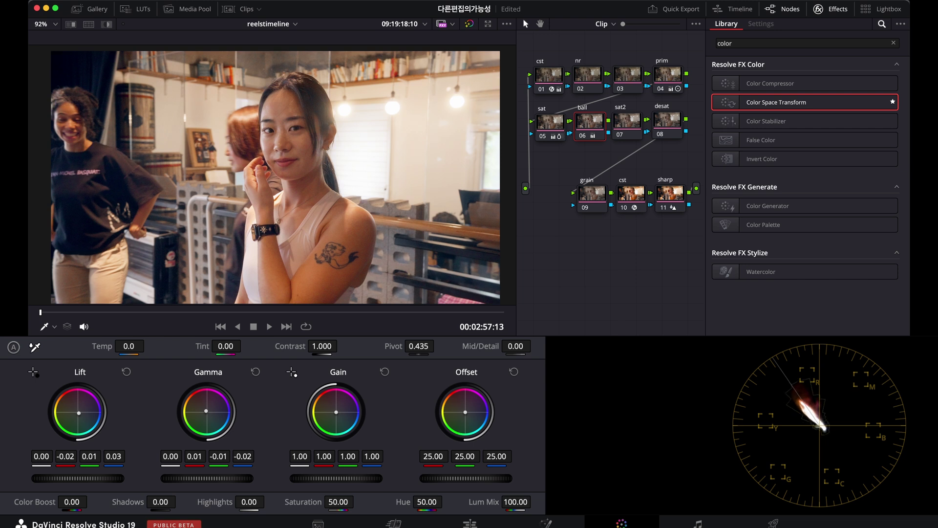
{"action": "left_click", "coordinate": [254, 372]}
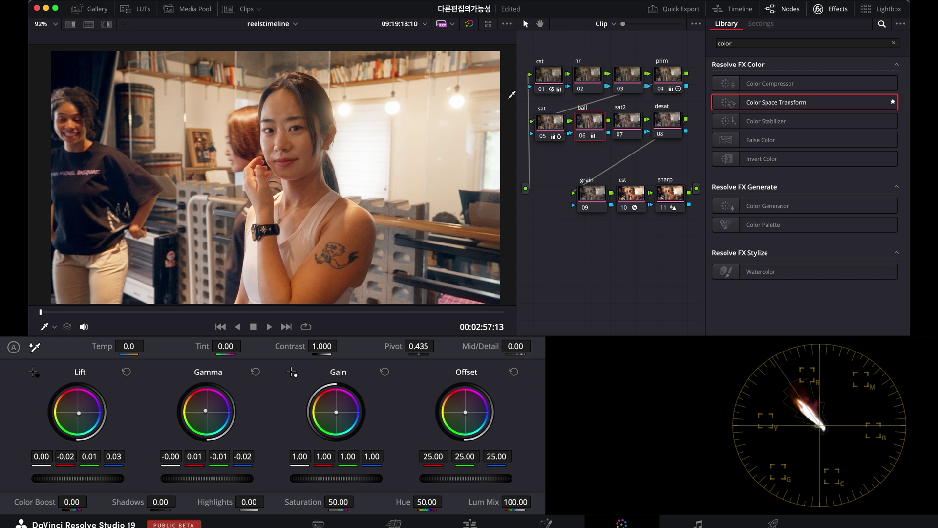
Desaturate the shadows on the desat node's Lum Vs Sat curve: saturation 0.00 at luminance 0.00 and 1.05 at luminance 0.24
{"action": "left_click", "coordinate": [669, 124]}
{"action": "left_click", "coordinate": [229, 344]}
{"action": "left_click", "coordinate": [360, 360]}
{"action": "left_click", "coordinate": [373, 362]}
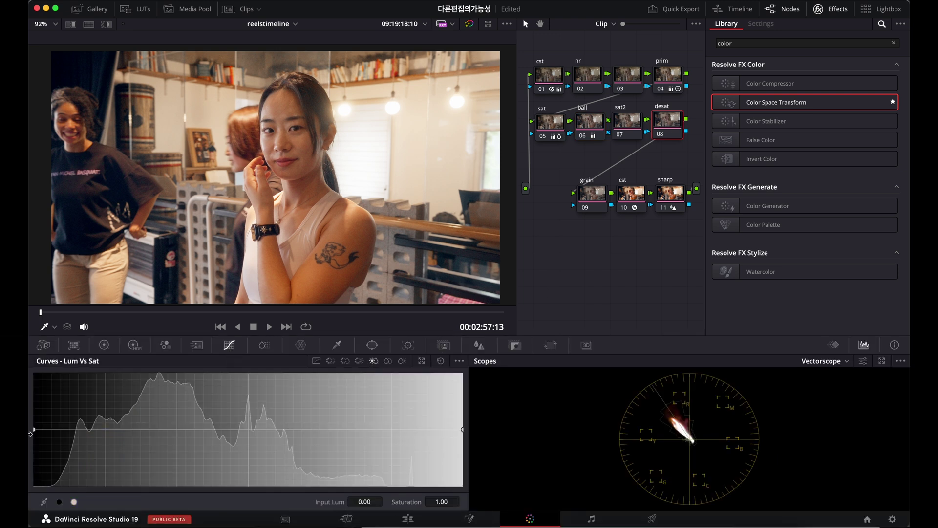
{"action": "left_click", "coordinate": [144, 430]}
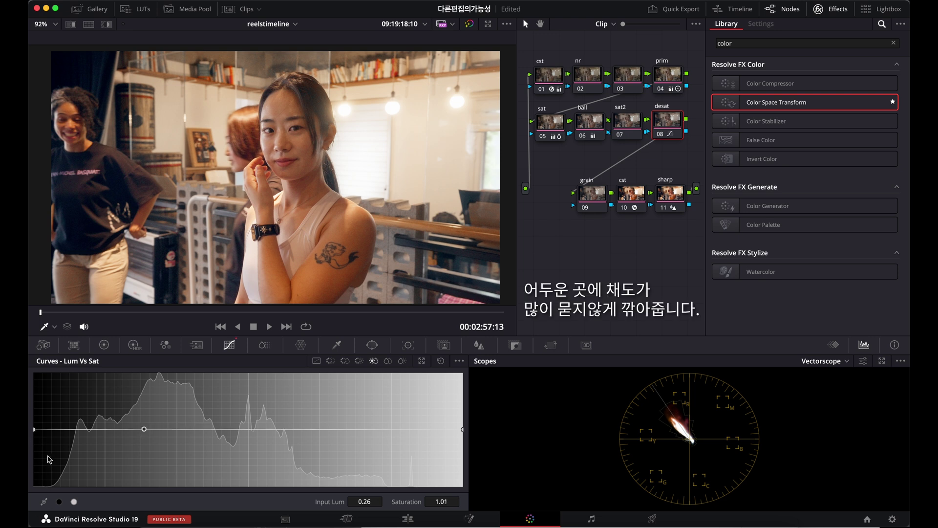
{"action": "left_click_drag", "start_coordinate": [35, 430], "coordinate": [35, 485]}
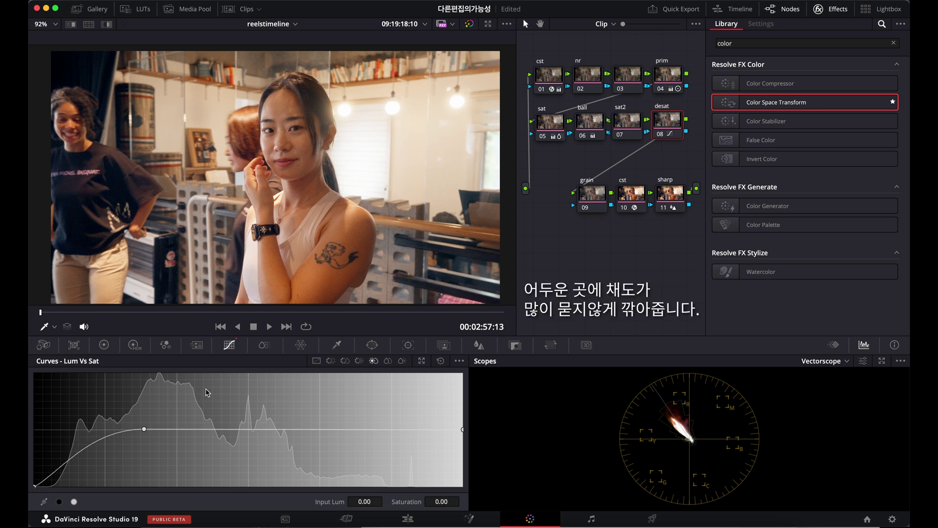
{"action": "mouse_move", "coordinate": [145, 434]}
{"action": "left_mouse_down"}
{"action": "mouse_move", "coordinate": [157, 487]}
{"action": "mouse_move", "coordinate": [140, 378]}
{"action": "mouse_move", "coordinate": [148, 472]}
{"action": "mouse_move", "coordinate": [139, 414]}
{"action": "mouse_move", "coordinate": [138, 428]}
{"action": "left_mouse_up"}
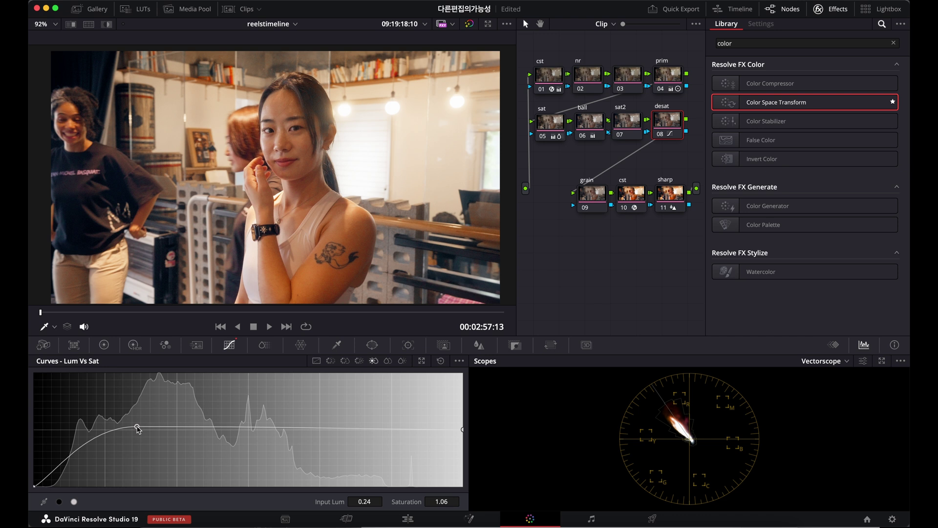
{"action": "left_click_drag", "start_coordinate": [139, 429], "coordinate": [137, 429]}
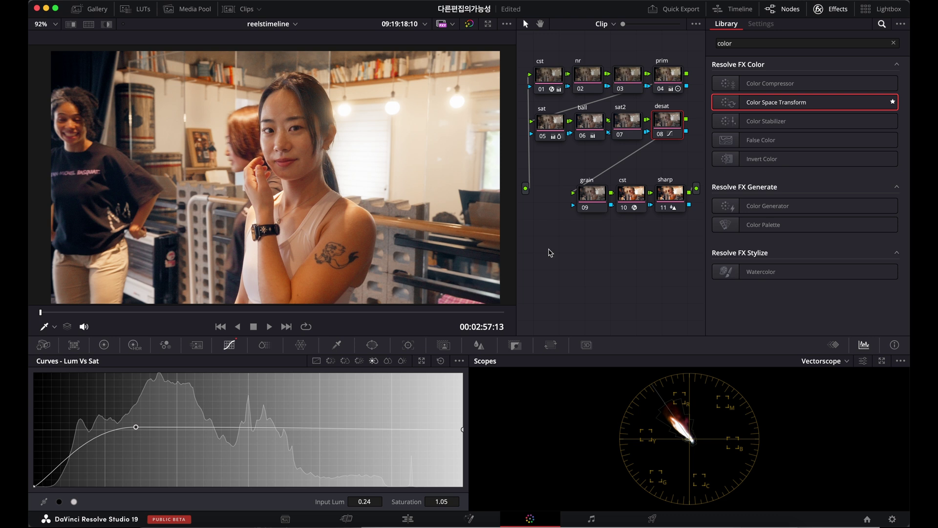
Find the Dehancer Pro 7.1.3 effect and apply it to the grain node
{"action": "left_click", "coordinate": [593, 201]}
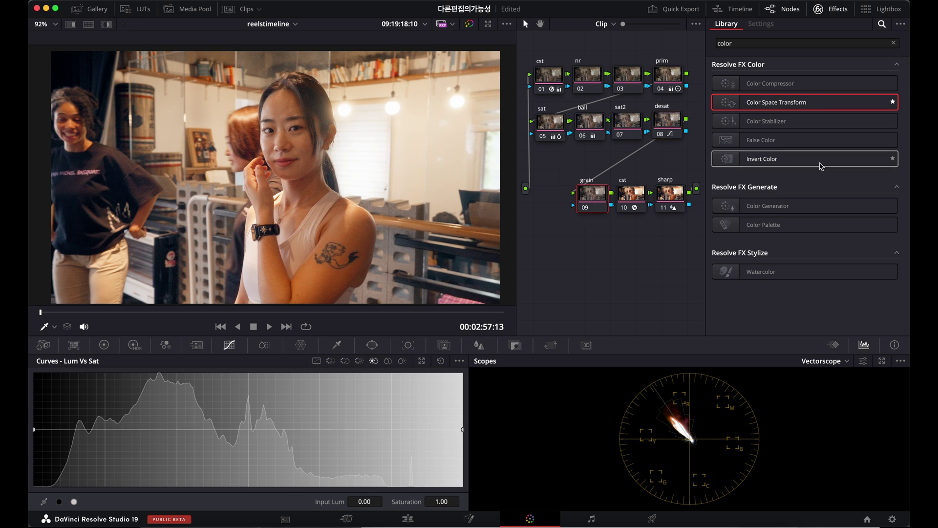
{"action": "type", "text": "dehan"}
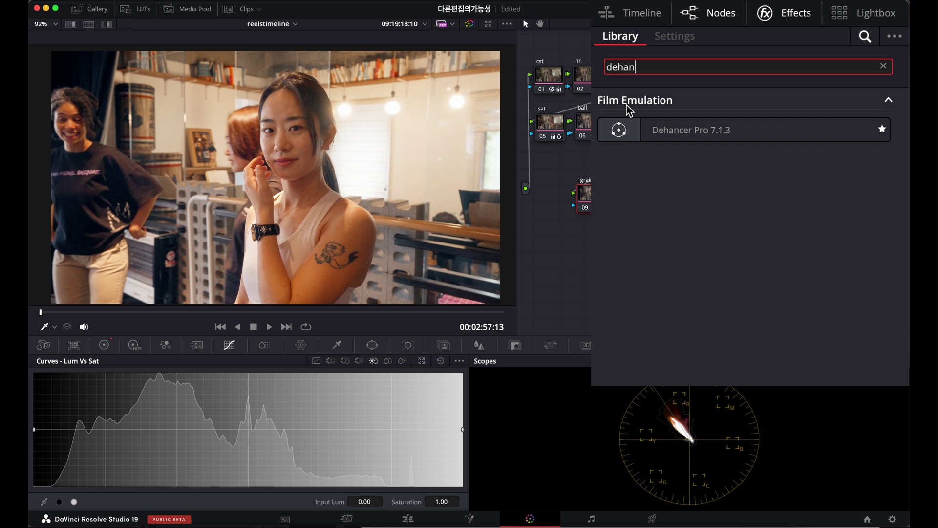
{"action": "left_click_drag", "start_coordinate": [738, 82], "coordinate": [589, 202]}
Disable Dehancer's Film, Expand and Print sections, leaving Film Compression and Color Head off
{"action": "scroll", "coordinate": [766, 164], "scroll_direction": "down", "scroll_amount": 5}
{"action": "left_click", "coordinate": [705, 241]}
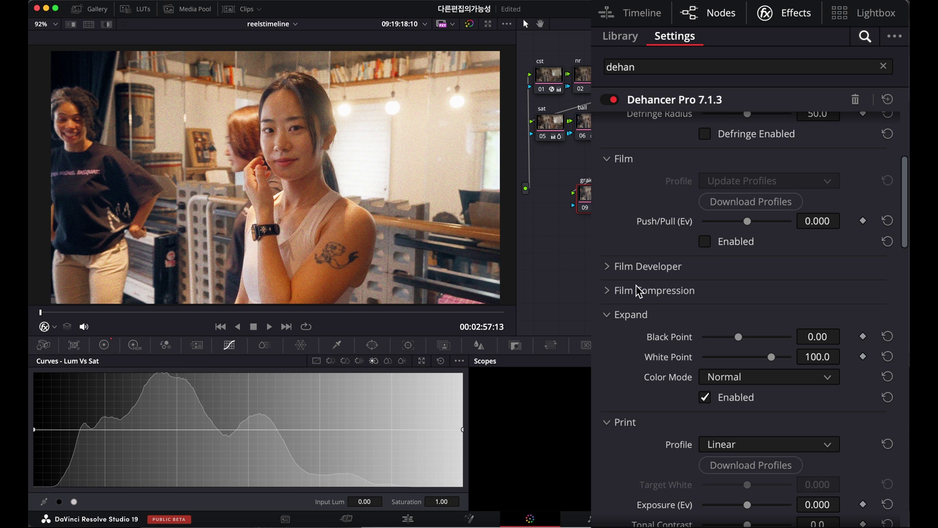
{"action": "left_click", "coordinate": [607, 292]}
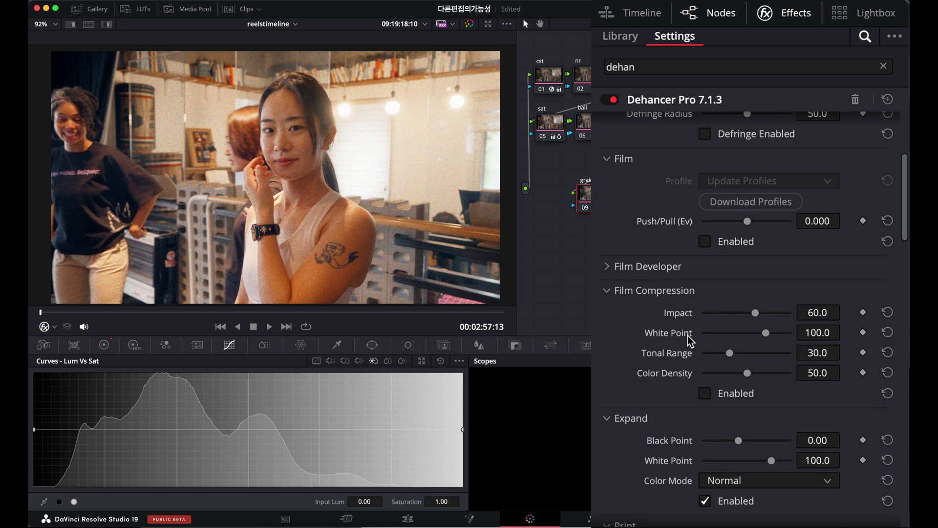
{"action": "scroll", "coordinate": [654, 375], "scroll_direction": "down", "scroll_amount": 2}
{"action": "scroll", "coordinate": [635, 317], "scroll_direction": "down", "scroll_amount": 2}
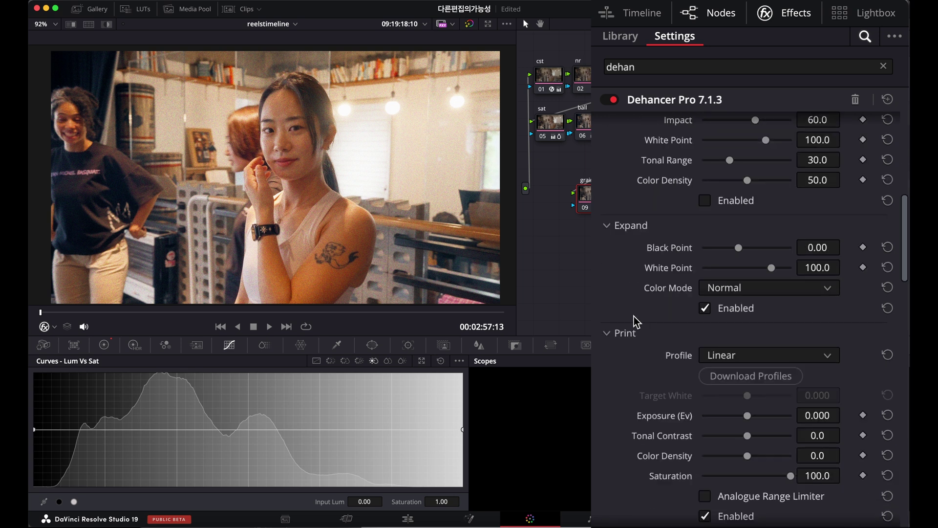
{"action": "left_click", "coordinate": [705, 307]}
{"action": "scroll", "coordinate": [647, 340], "scroll_direction": "down", "scroll_amount": 3}
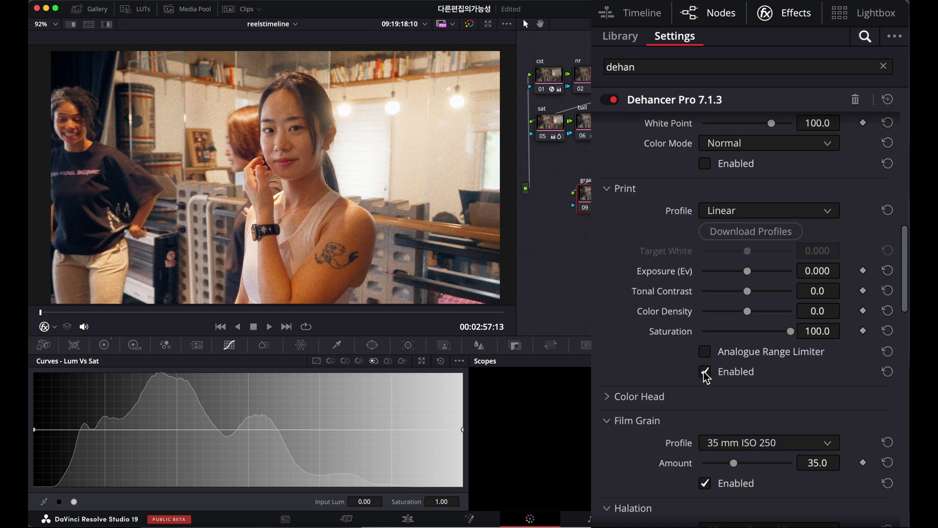
{"action": "left_click", "coordinate": [704, 372]}
{"action": "scroll", "coordinate": [653, 337], "scroll_direction": "down", "scroll_amount": 1}
{"action": "left_click", "coordinate": [627, 350]}
{"action": "scroll", "coordinate": [659, 353], "scroll_direction": "down", "scroll_amount": 4}
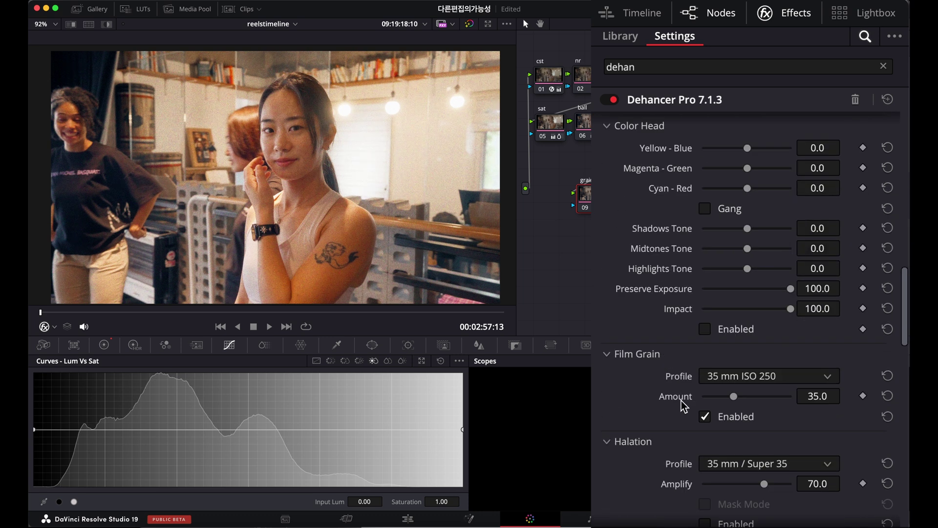
Set Dehancer's Film Grain to Amount 0.0, the Custom profile and Size 1.00
{"action": "left_click_drag", "start_coordinate": [727, 398], "coordinate": [709, 395]}
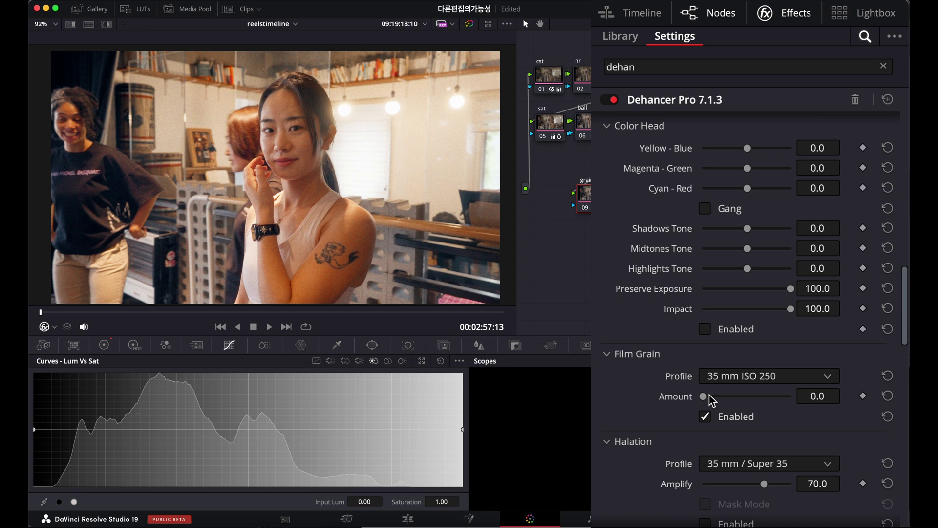
{"action": "left_click", "coordinate": [753, 380]}
{"action": "left_click", "coordinate": [753, 394]}
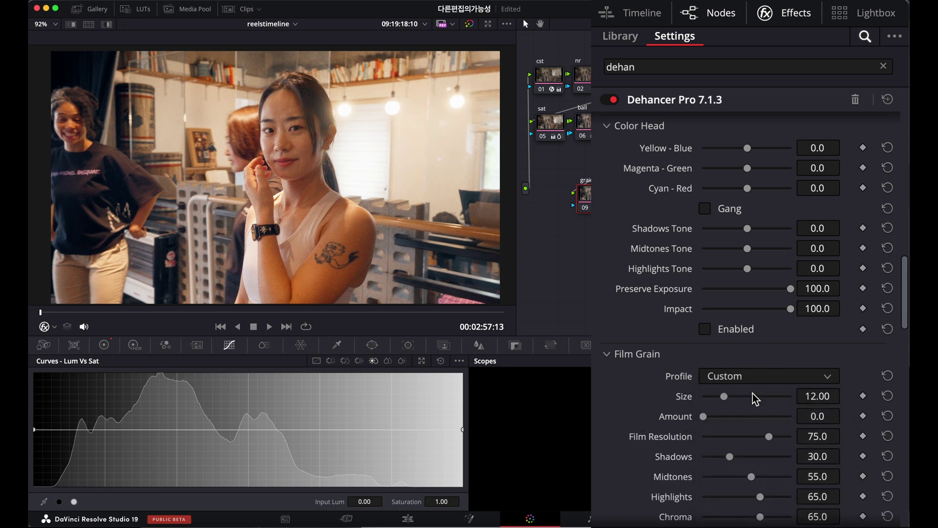
{"action": "scroll", "coordinate": [650, 354], "scroll_direction": "down", "scroll_amount": 3}
{"action": "left_click_drag", "start_coordinate": [724, 300], "coordinate": [660, 300]}
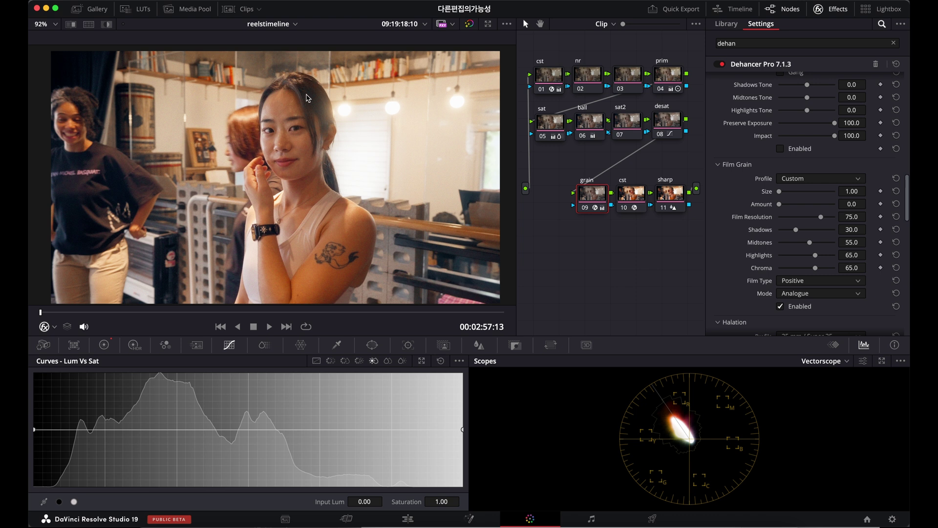
Set the Film Grain Chroma to 0.0 while viewing the woman's face up close
{"action": "scroll", "coordinate": [307, 98], "scroll_direction": "up", "scroll_amount": 10}
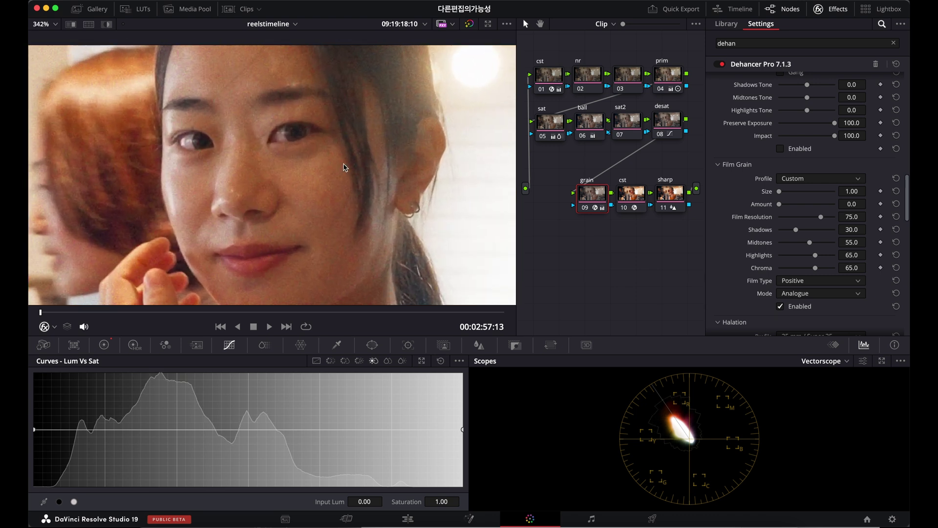
{"action": "scroll", "coordinate": [830, 309], "scroll_direction": "down", "scroll_amount": 2}
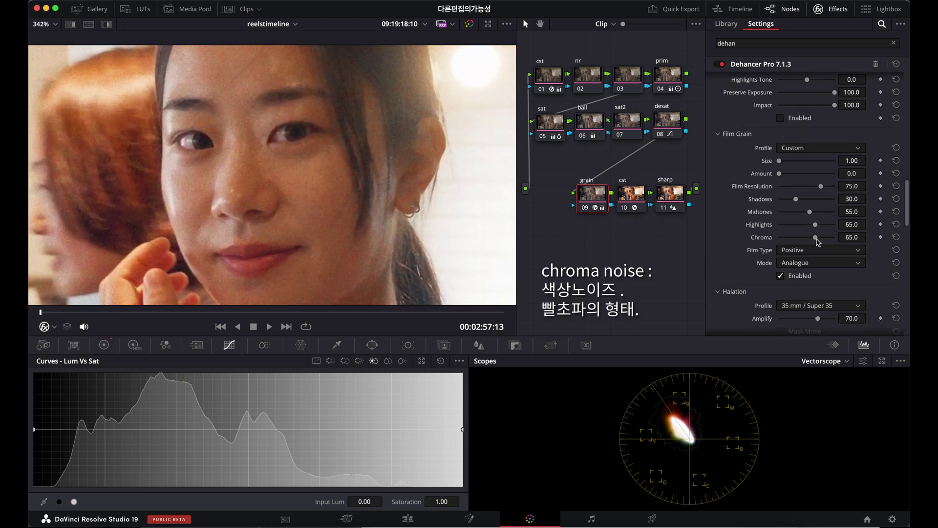
{"action": "left_click_drag", "start_coordinate": [816, 237], "coordinate": [634, 241]}
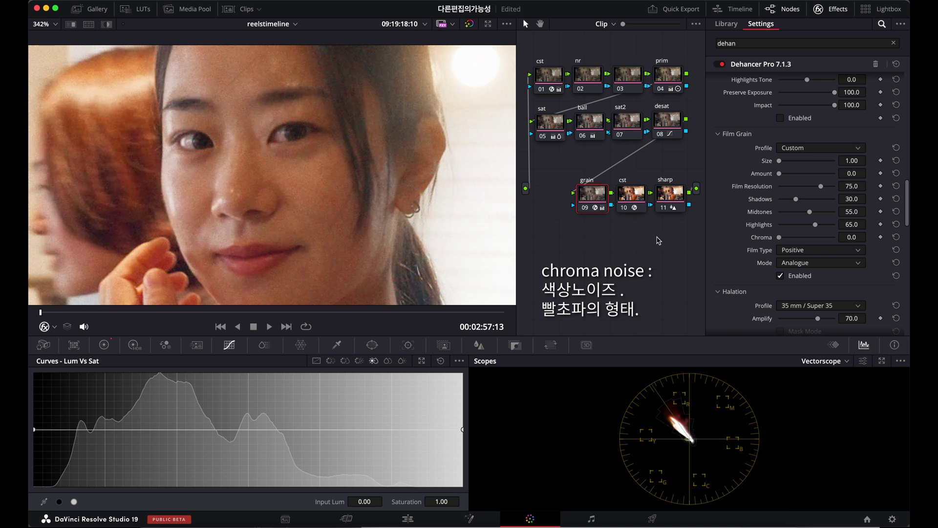
Set Dehancer's Color Head to Yellow-Blue 1.4 and Magenta-Green 1.4, and fine-tune Cyan-Red while viewing more of the frame
{"action": "scroll", "coordinate": [367, 174], "scroll_direction": "down", "scroll_amount": 4}
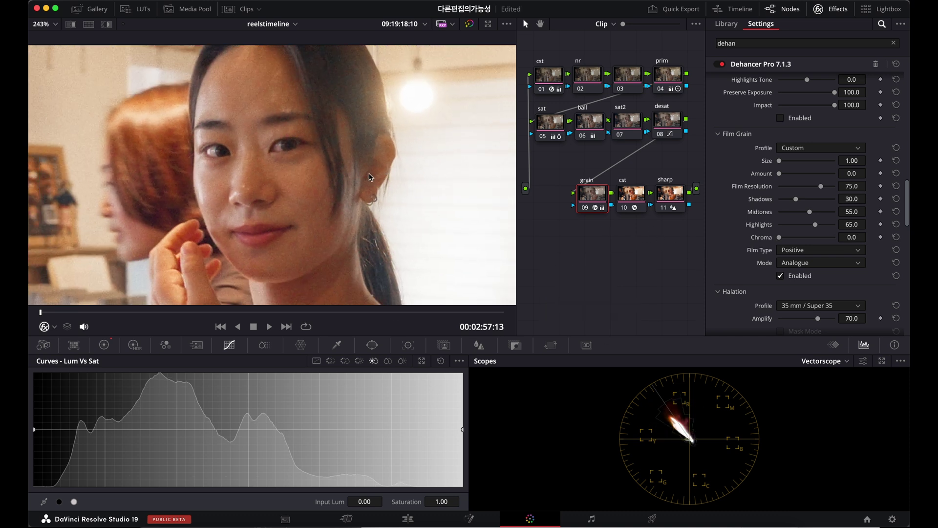
{"action": "scroll", "coordinate": [370, 177], "scroll_direction": "down", "scroll_amount": 2}
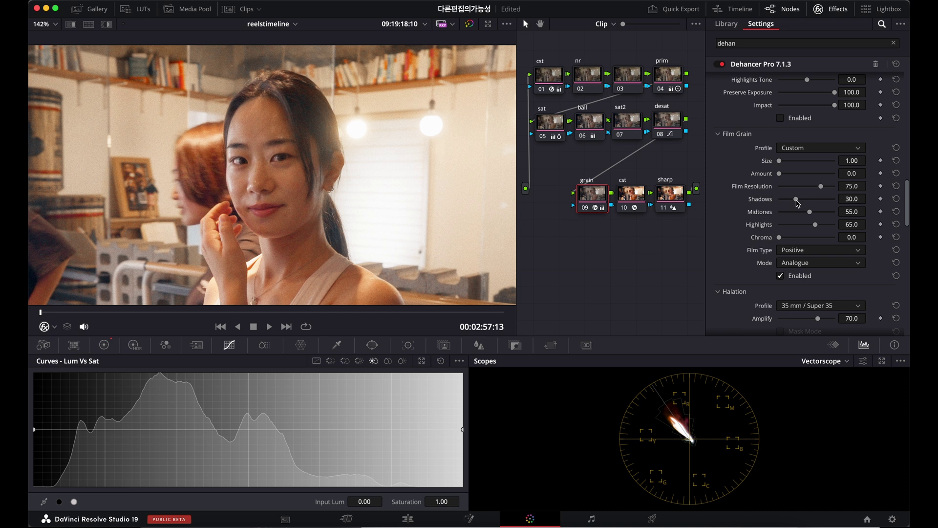
{"action": "scroll", "coordinate": [797, 204], "scroll_direction": "up", "scroll_amount": 6}
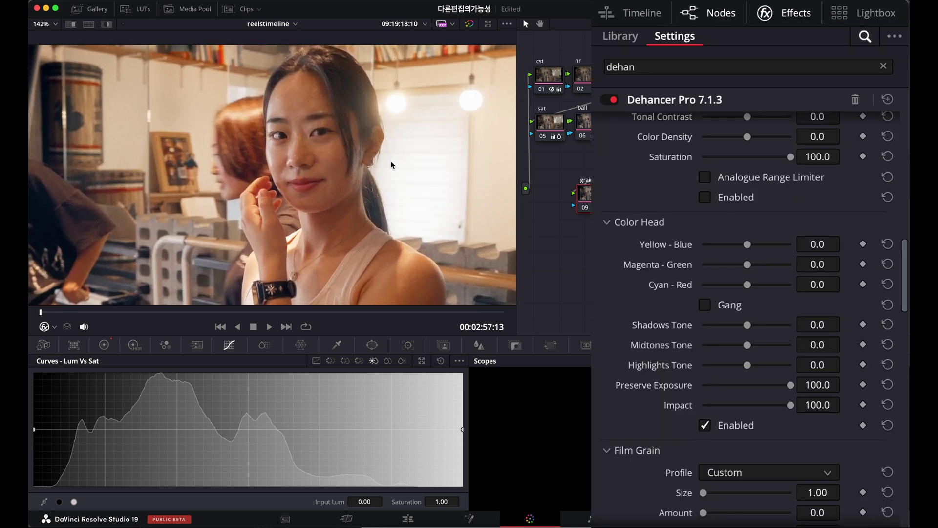
{"action": "scroll", "coordinate": [403, 170], "scroll_direction": "down", "scroll_amount": 2}
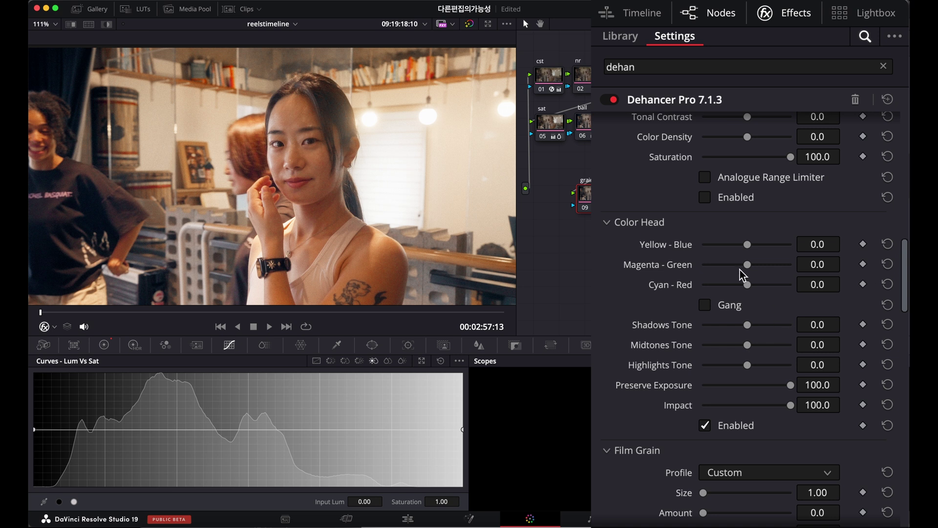
{"action": "mouse_move", "coordinate": [751, 250]}
{"action": "left_mouse_down"}
{"action": "mouse_move", "coordinate": [735, 248]}
{"action": "mouse_move", "coordinate": [750, 250]}
{"action": "left_mouse_up"}
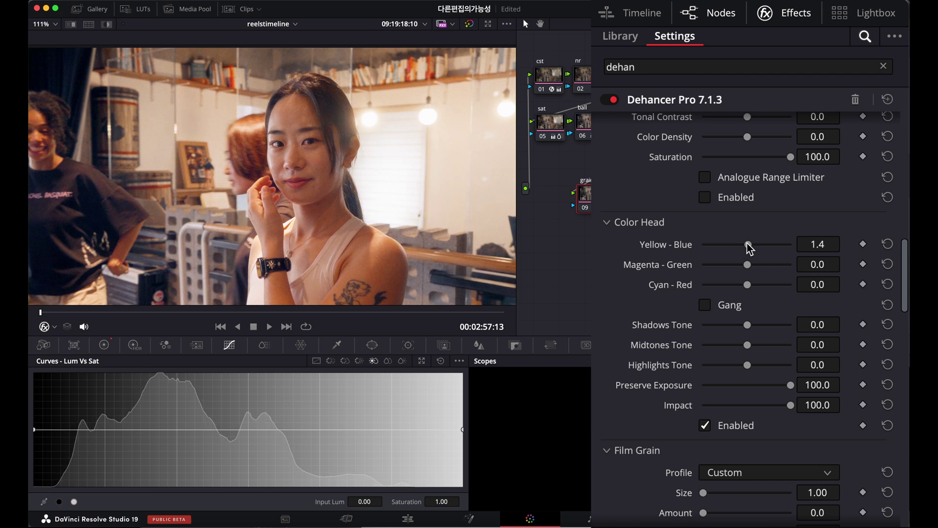
{"action": "left_click_drag", "start_coordinate": [747, 267], "coordinate": [750, 271]}
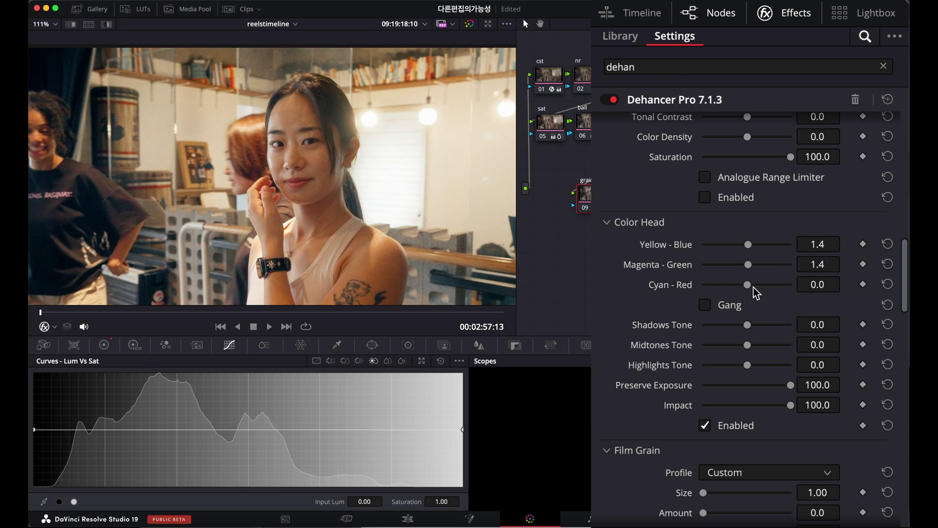
{"action": "left_click_drag", "start_coordinate": [751, 287], "coordinate": [746, 287]}
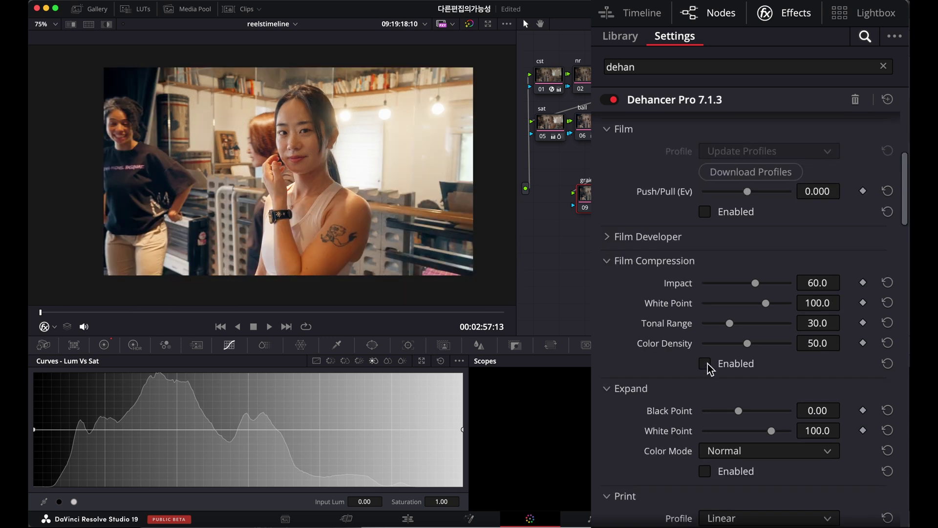
Enable Dehancer's Film Compression and try Impact values between 20.2 and 100.0 while monitoring the Parade scope
{"action": "left_click", "coordinate": [705, 364]}
{"action": "left_click_drag", "start_coordinate": [759, 280], "coordinate": [860, 279]}
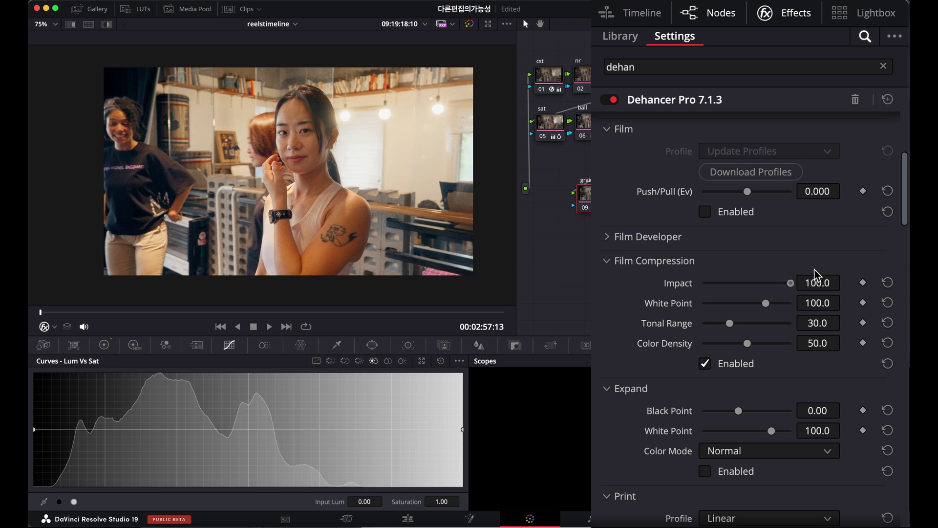
{"action": "left_click_drag", "start_coordinate": [790, 283], "coordinate": [737, 279]}
{"action": "left_click", "coordinate": [822, 362]}
{"action": "left_click", "coordinate": [826, 377]}
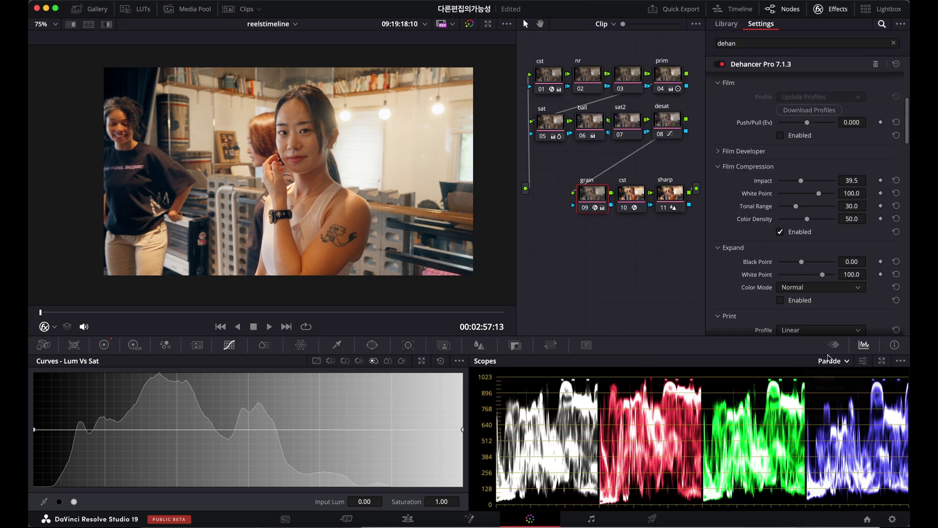
{"action": "mouse_move", "coordinate": [801, 180]}
{"action": "left_mouse_down"}
{"action": "mouse_move", "coordinate": [845, 182]}
{"action": "mouse_move", "coordinate": [777, 180]}
{"action": "mouse_move", "coordinate": [846, 179]}
{"action": "mouse_move", "coordinate": [790, 178]}
{"action": "left_mouse_up"}
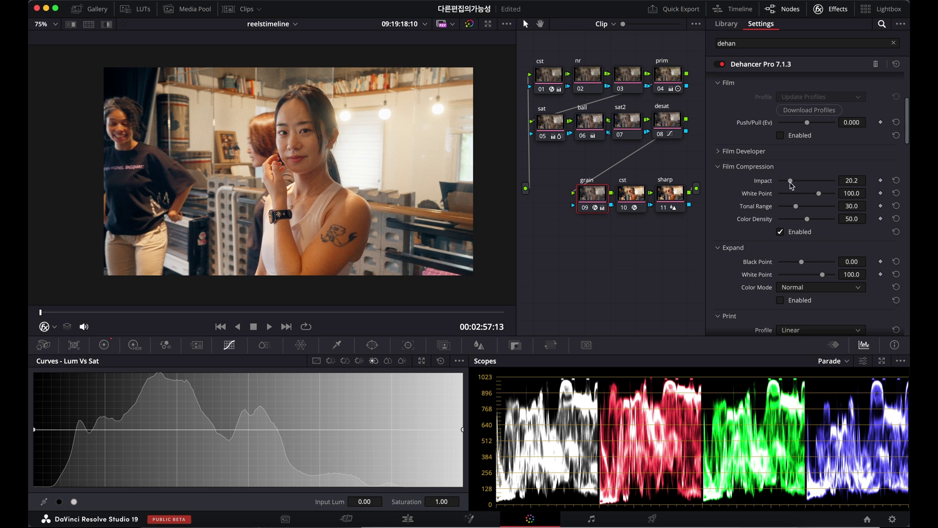
{"action": "left_click_drag", "start_coordinate": [792, 184], "coordinate": [817, 184]}
Raise the Yellow density to 0.56 in the sat node's ColorSlice
{"action": "left_click", "coordinate": [552, 124]}
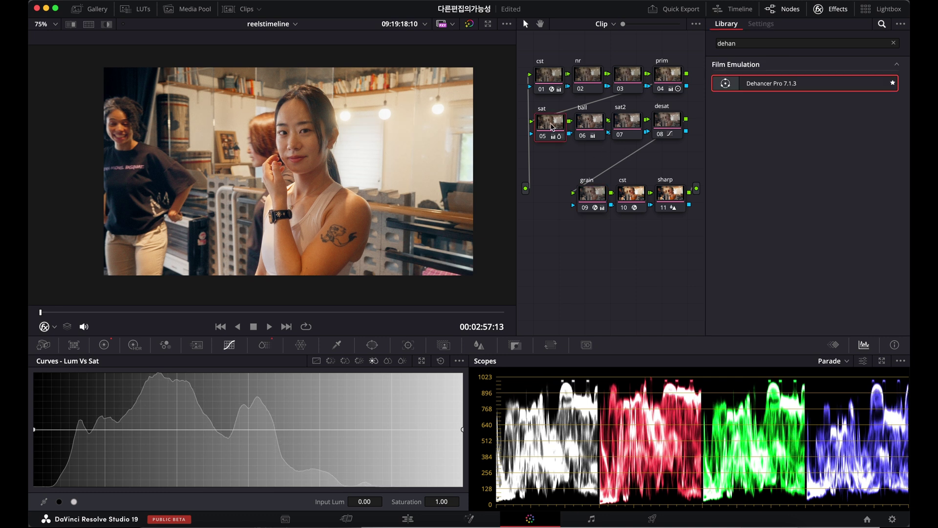
{"action": "left_click", "coordinate": [263, 345]}
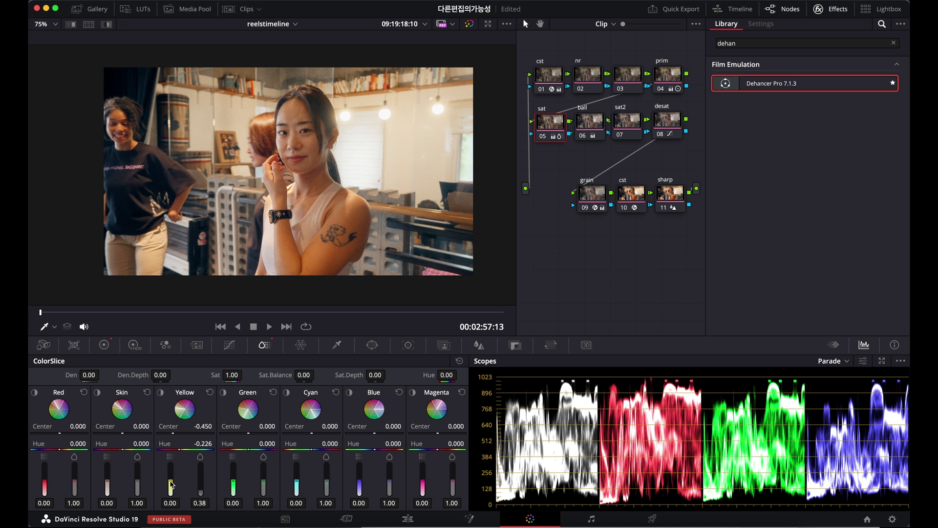
{"action": "left_click_drag", "start_coordinate": [171, 479], "coordinate": [171, 464]}
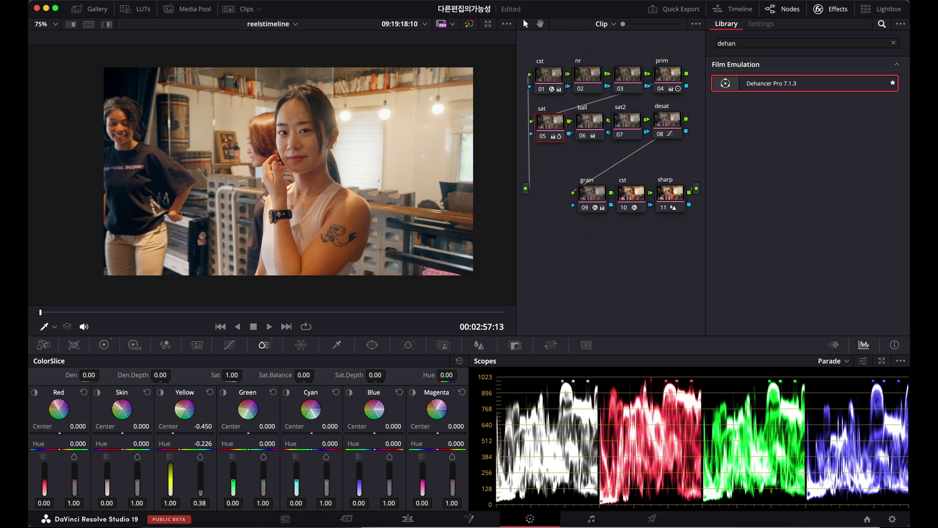
{"action": "left_click_drag", "start_coordinate": [215, 503], "coordinate": [193, 503]}
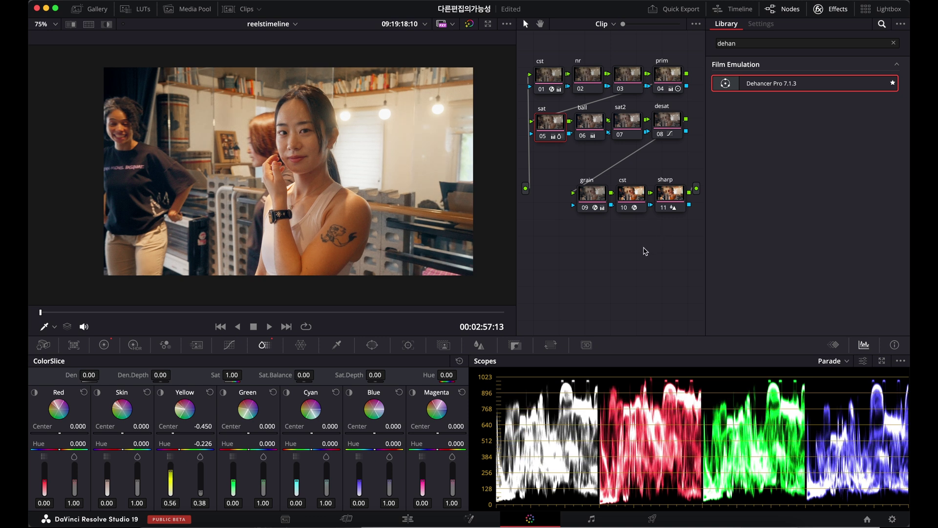
Compare the current grade with Version 2 of the clip by switching between the grade versions
{"action": "key", "text": "super+n"}
{"action": "key", "text": "super+b"}
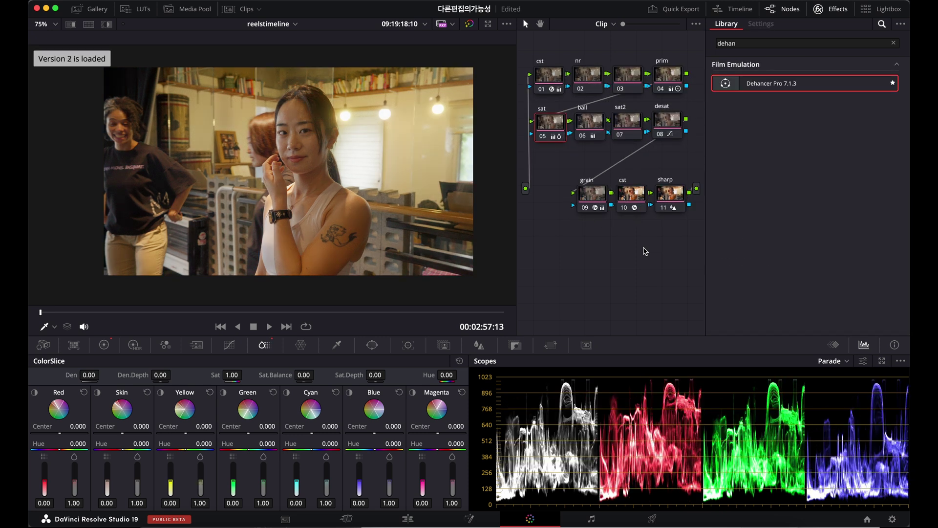
{"action": "key", "text": "super+b"}
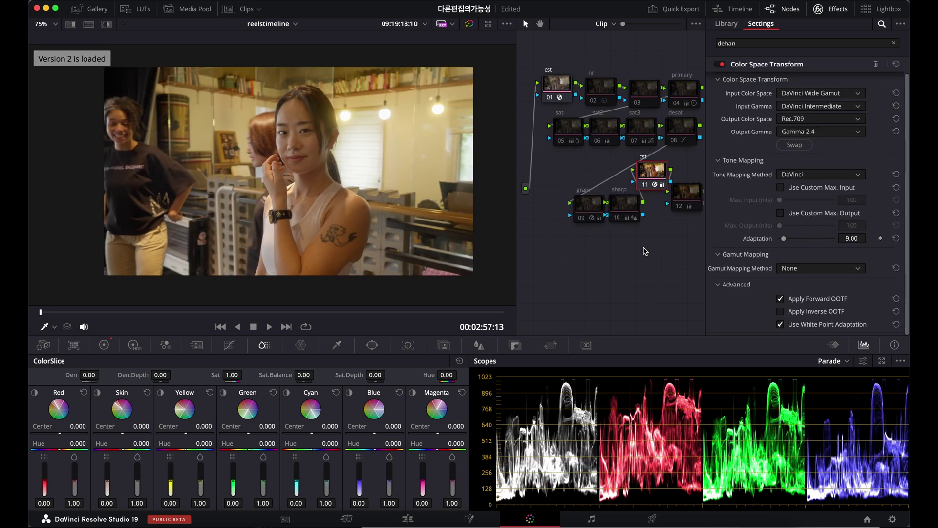
{"action": "key", "text": "super+b"}
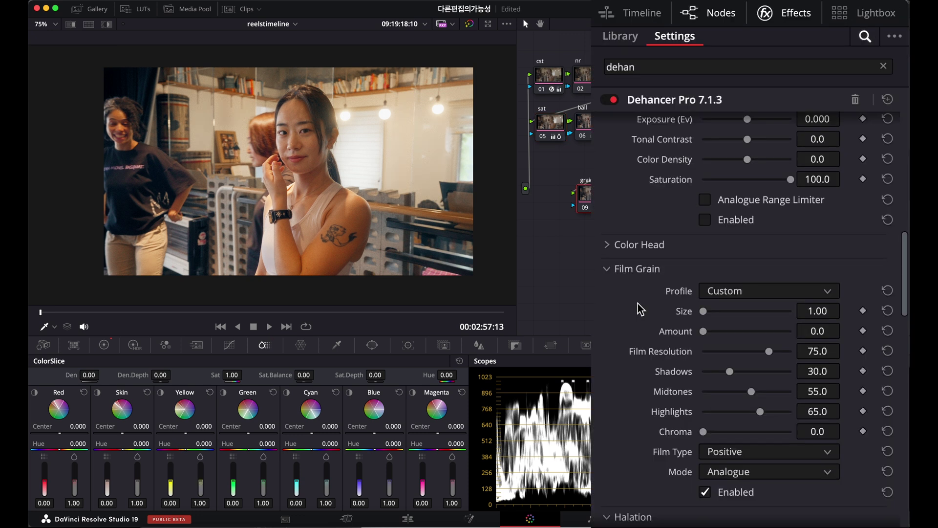
Enable Dehancer's Bloom and set its Amplify to 34.0, checking the glow around the woman and the lamps
{"action": "scroll", "coordinate": [638, 304], "scroll_direction": "down", "scroll_amount": 6}
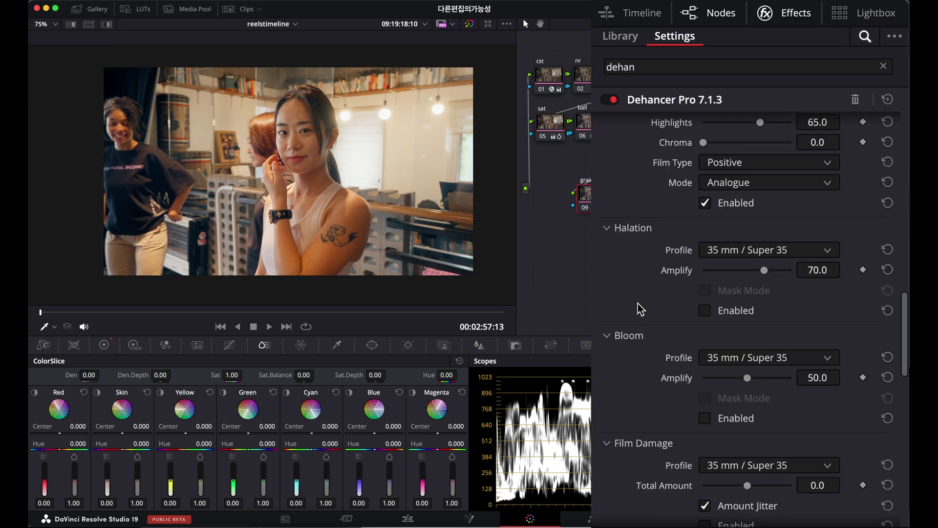
{"action": "scroll", "coordinate": [638, 304], "scroll_direction": "down", "scroll_amount": 2}
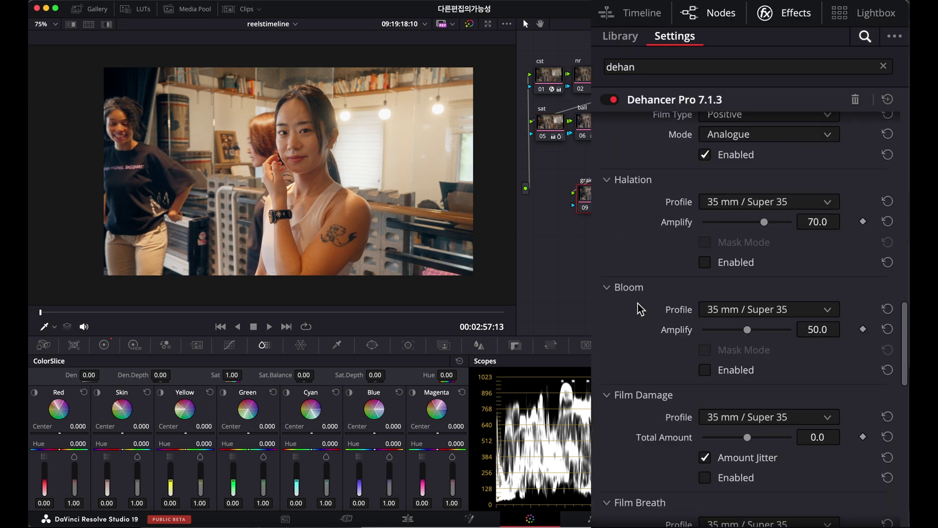
{"action": "left_click", "coordinate": [705, 370]}
{"action": "scroll", "coordinate": [340, 172], "scroll_direction": "up", "scroll_amount": 5}
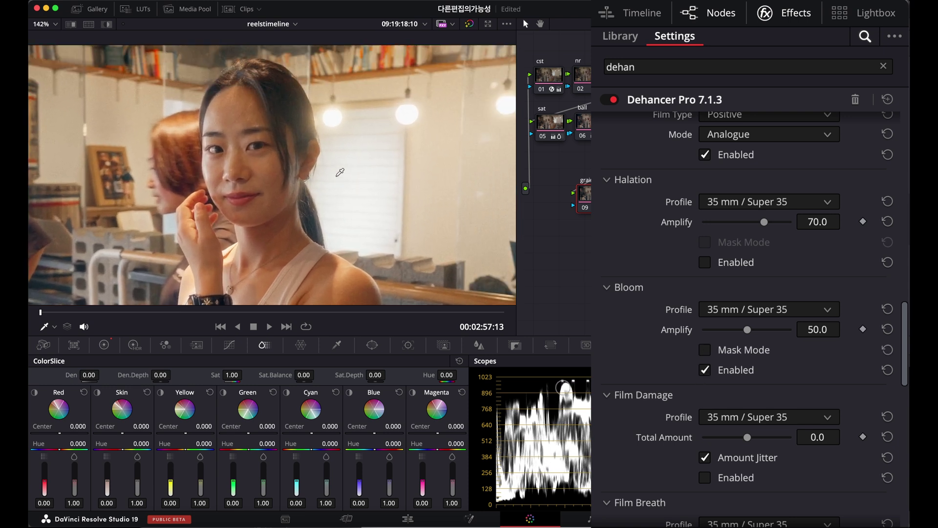
{"action": "left_click_drag", "start_coordinate": [748, 330], "coordinate": [829, 340]}
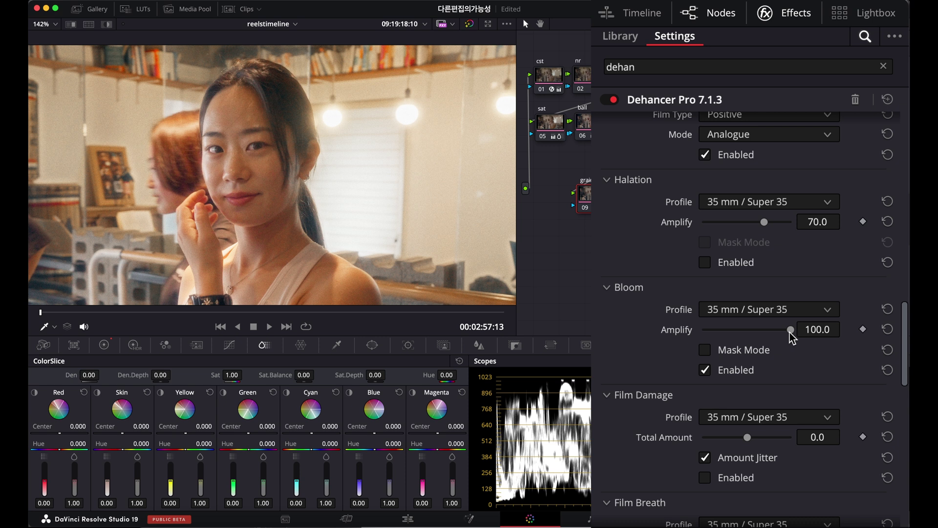
{"action": "left_click_drag", "start_coordinate": [789, 333], "coordinate": [733, 329]}
{"action": "scroll", "coordinate": [251, 140], "scroll_direction": "down", "scroll_amount": 3}
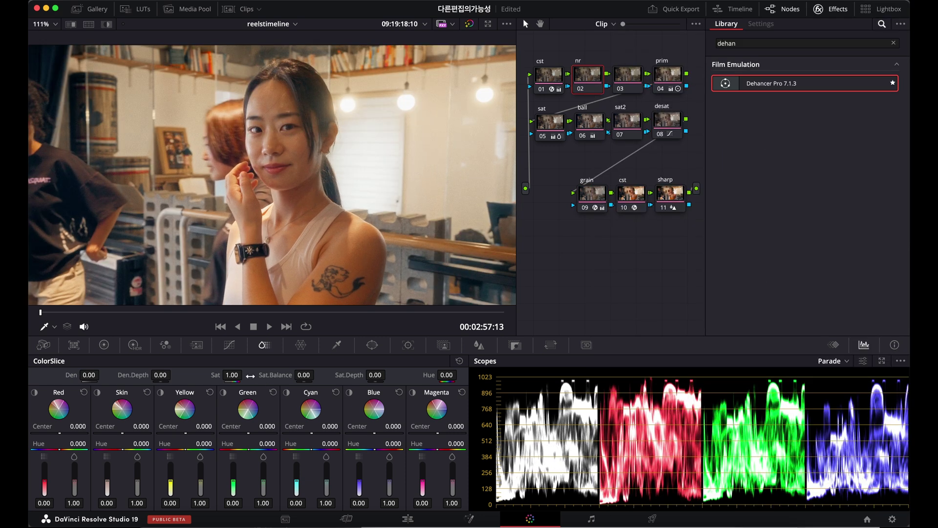
Set the nr node's Spatial NR Chroma threshold to 4.8 and inspect the noise in the woman's dark hair
{"action": "left_click", "coordinate": [196, 344]}
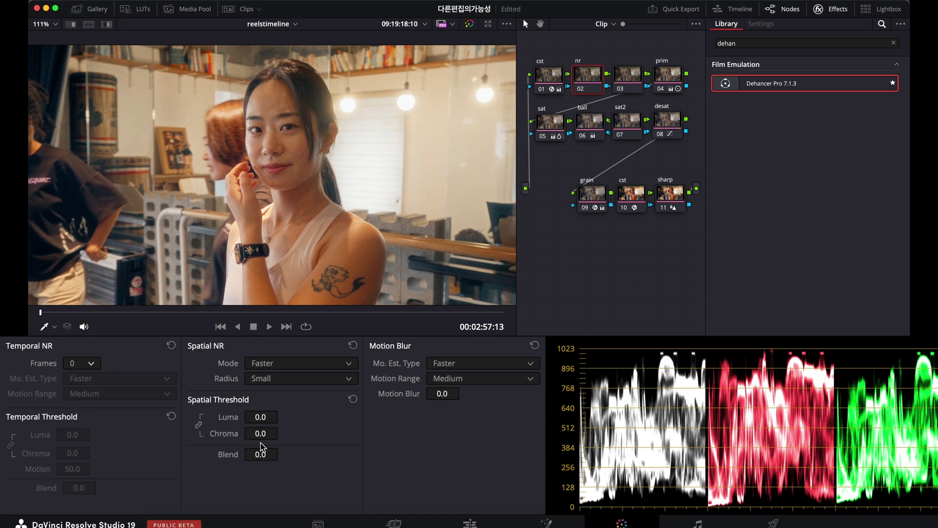
{"action": "scroll", "coordinate": [302, 111], "scroll_direction": "up", "scroll_amount": 3}
{"action": "scroll", "coordinate": [303, 111], "scroll_direction": "up", "scroll_amount": 5}
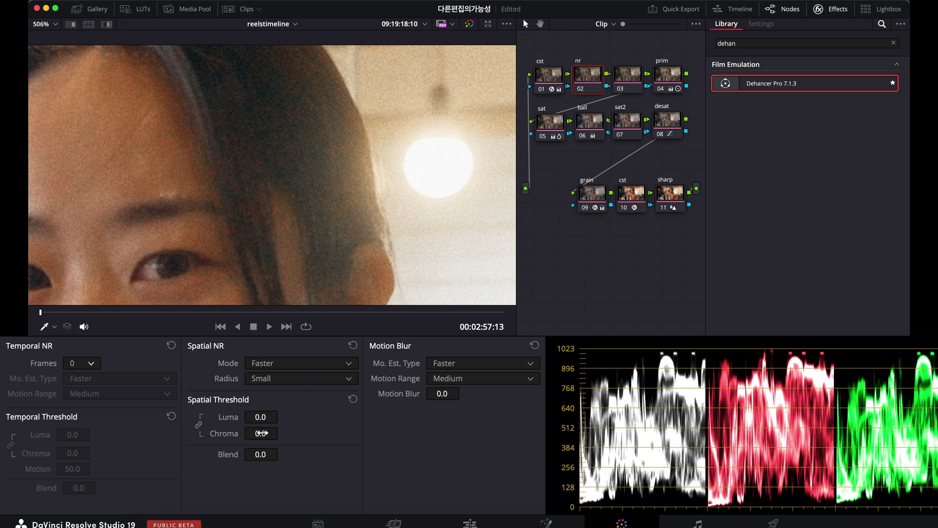
{"action": "left_click_drag", "start_coordinate": [282, 432], "coordinate": [260, 433]}
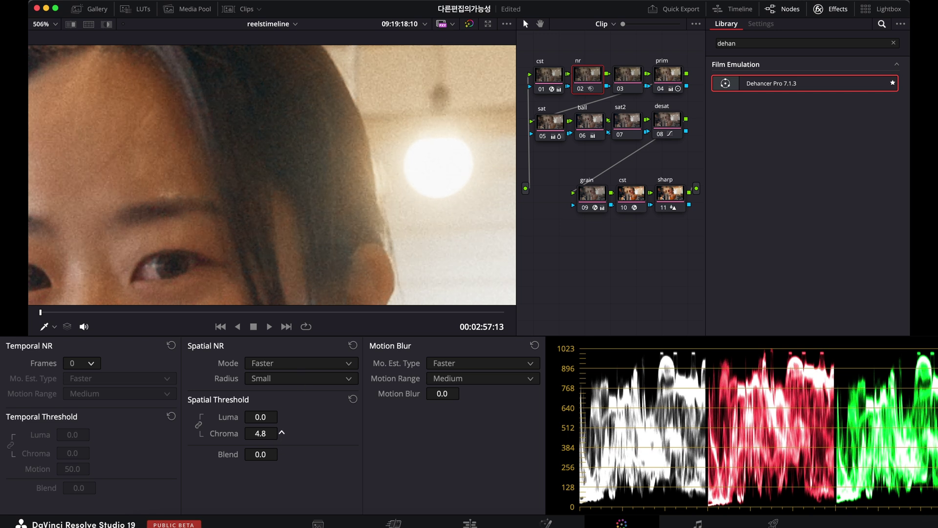
{"action": "scroll", "coordinate": [306, 188], "scroll_direction": "down", "scroll_amount": 5}
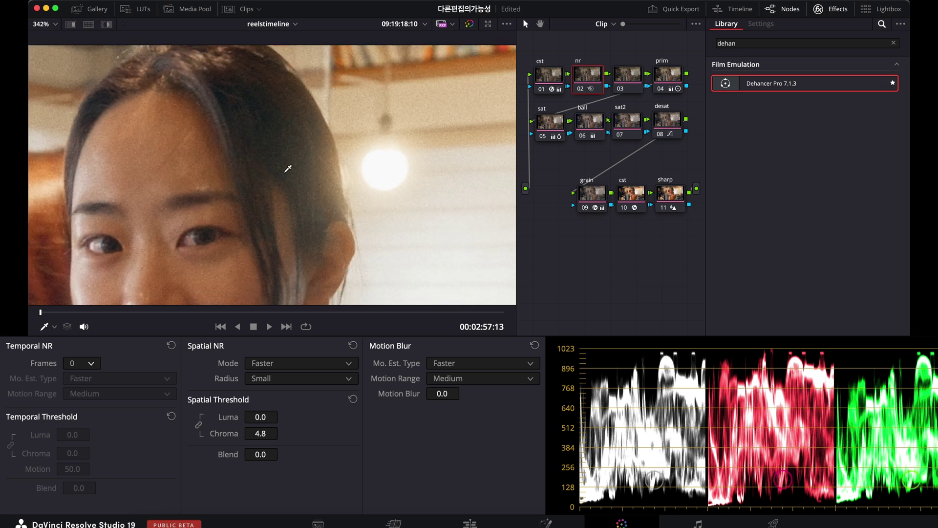
{"action": "scroll", "coordinate": [258, 143], "scroll_direction": "up", "scroll_amount": 5}
{"action": "scroll", "coordinate": [257, 142], "scroll_direction": "up", "scroll_amount": 2}
{"action": "scroll", "coordinate": [320, 240], "scroll_direction": "up", "scroll_amount": 2}
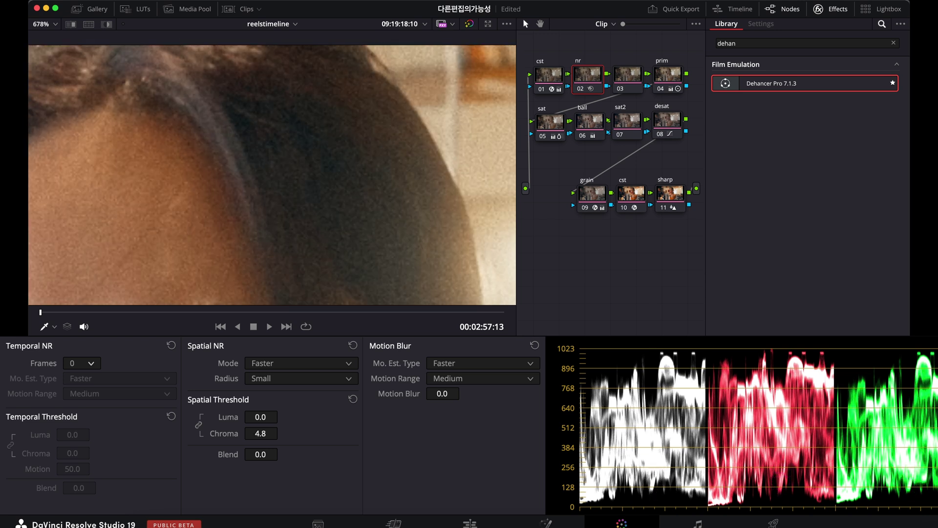
Set the nr node's Temporal NR to 3 frames, Better motion estimation and a Luma threshold of 1.8
{"action": "left_click", "coordinate": [85, 367]}
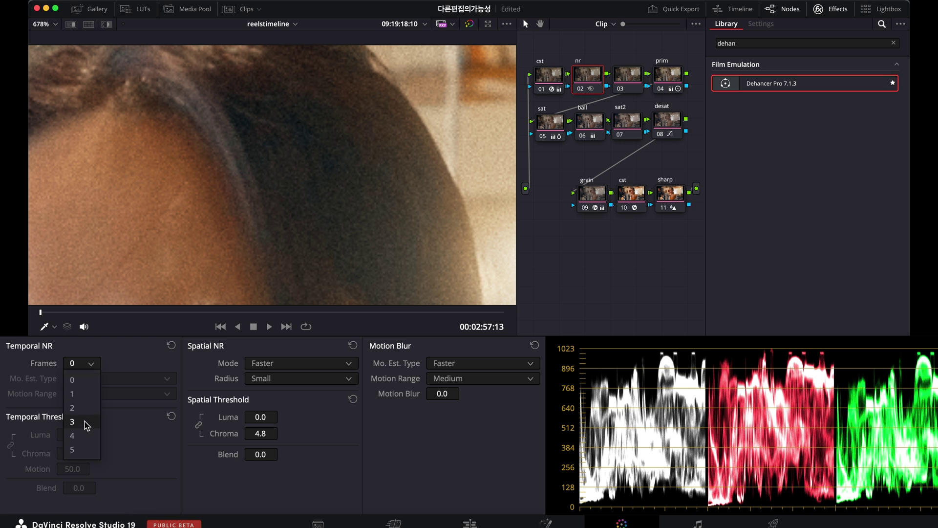
{"action": "left_click", "coordinate": [84, 421]}
{"action": "left_click", "coordinate": [98, 380]}
{"action": "left_click", "coordinate": [95, 411]}
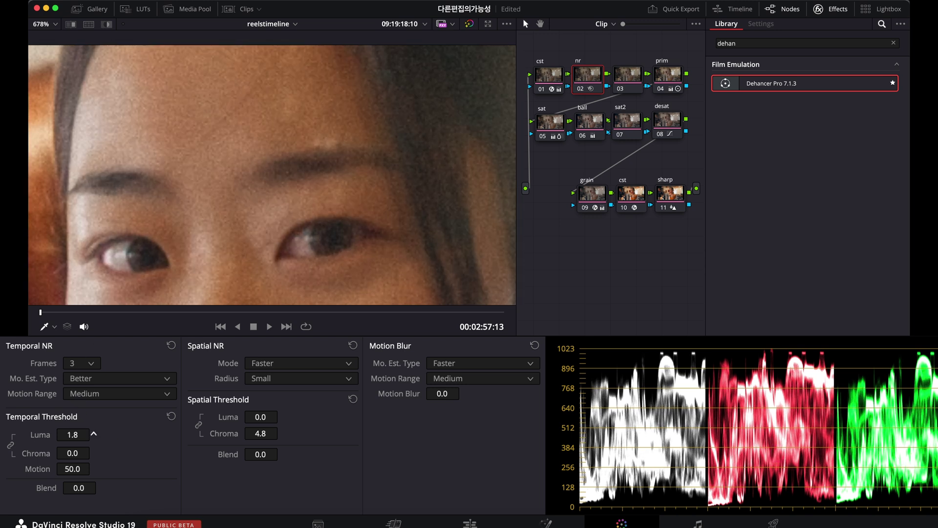
Disable the grain node and examine the noise in the woman's hair up close
{"action": "left_click", "coordinate": [594, 201]}
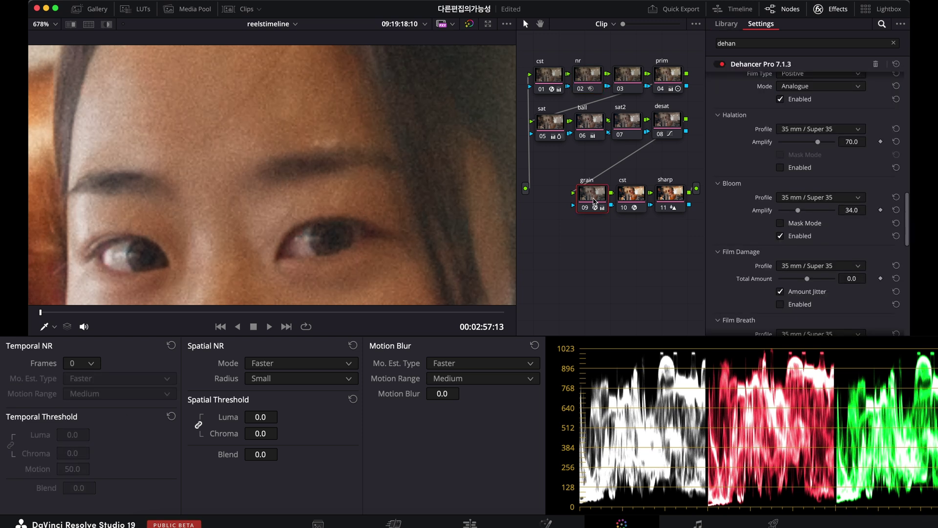
{"action": "key", "text": "ctrl+d"}
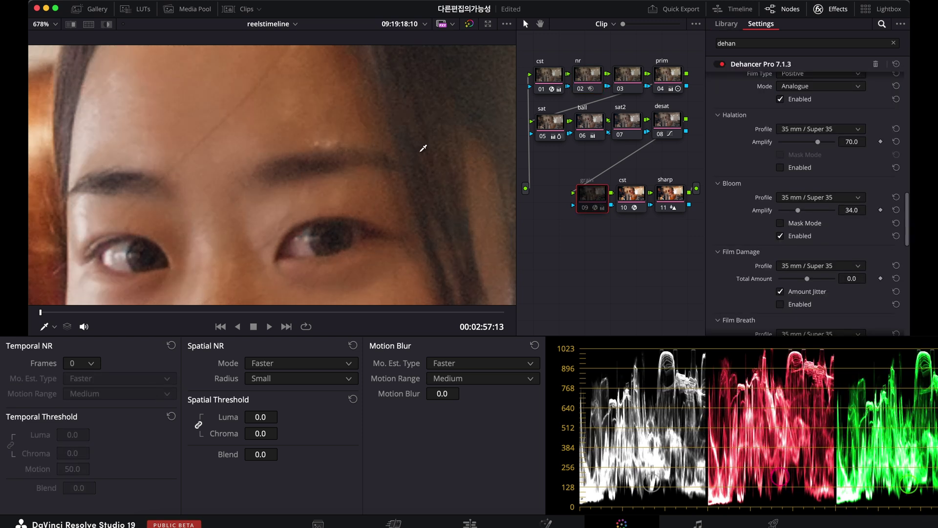
{"action": "left_click_drag", "start_coordinate": [263, 261], "coordinate": [314, 207]}
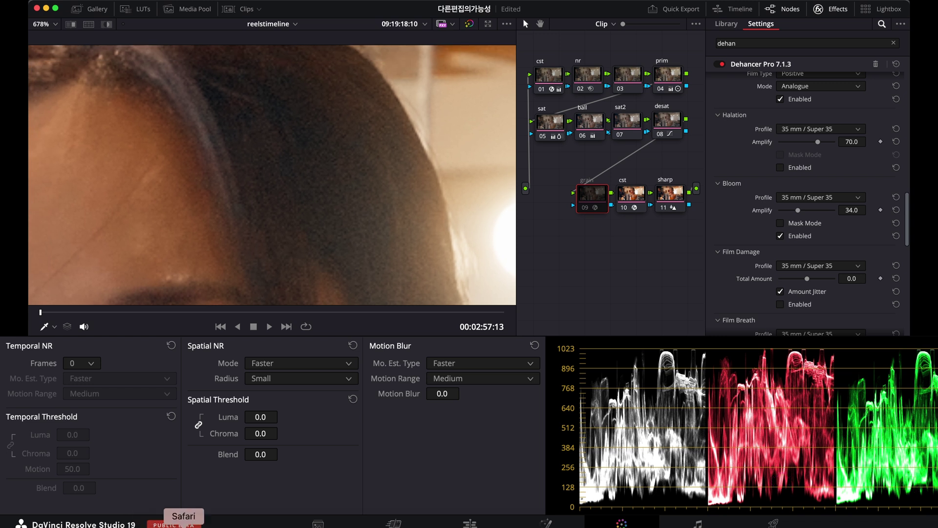
Set the nr node's Spatial NR Chroma threshold to 8.2 while checking the hair and face up close
{"action": "left_click", "coordinate": [596, 88]}
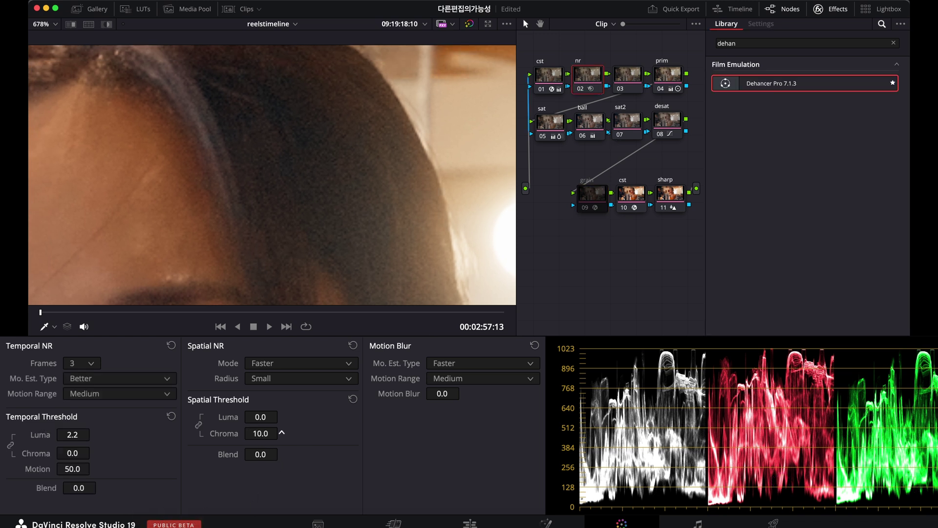
{"action": "left_click_drag", "start_coordinate": [263, 434], "coordinate": [293, 434]}
{"action": "scroll", "coordinate": [204, 199], "scroll_direction": "down", "scroll_amount": 3}
{"action": "left_click_drag", "start_coordinate": [189, 234], "coordinate": [349, 117]}
{"action": "scroll", "coordinate": [349, 117], "scroll_direction": "up", "scroll_amount": 3}
{"action": "left_click_drag", "start_coordinate": [349, 228], "coordinate": [330, 171]}
Set the Temporal NR Luma threshold to 2.8 after comparing the eyes with it at 0.0
{"action": "left_click_drag", "start_coordinate": [73, 434], "coordinate": [93, 434]}
{"action": "double_click", "coordinate": [93, 434]}
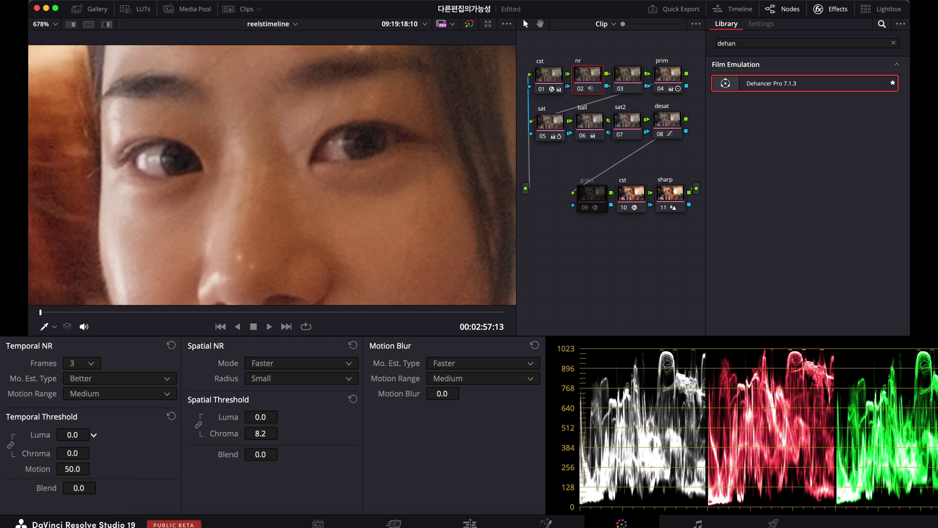
{"action": "mouse_move", "coordinate": [93, 434]}
{"action": "left_mouse_down"}
{"action": "mouse_move", "coordinate": [71, 435]}
{"action": "mouse_move", "coordinate": [94, 434]}
{"action": "left_mouse_up"}
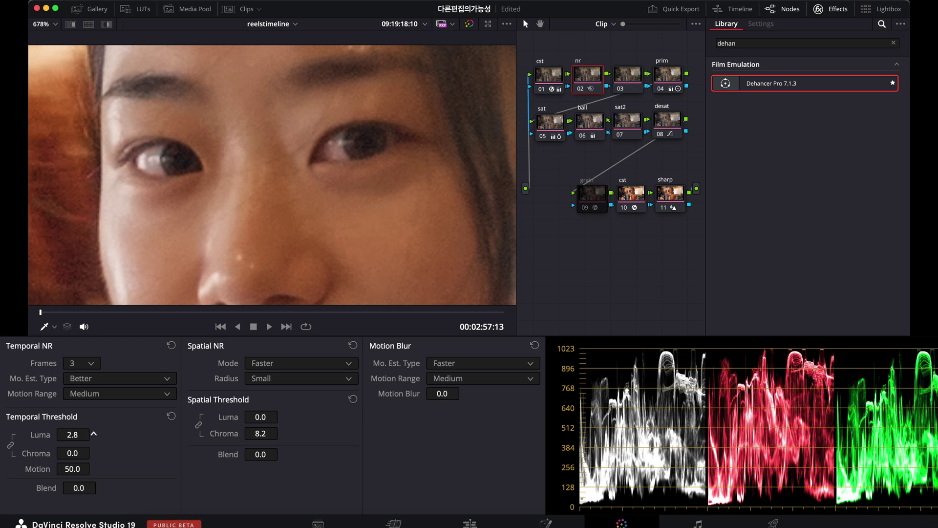
Compare the image with the nr node off and on up close, and check the whole frame
{"action": "key", "text": "super+d"}
{"action": "key", "text": "super+d"}
{"action": "key", "text": "super+d"}
{"action": "key", "text": "super+d"}
{"action": "key", "text": "super+d"}
{"action": "key", "text": "super+d"}
{"action": "key", "text": "super+d"}
{"action": "key", "text": "super+d"}
{"action": "scroll", "coordinate": [309, 205], "scroll_direction": "down", "scroll_amount": 10}
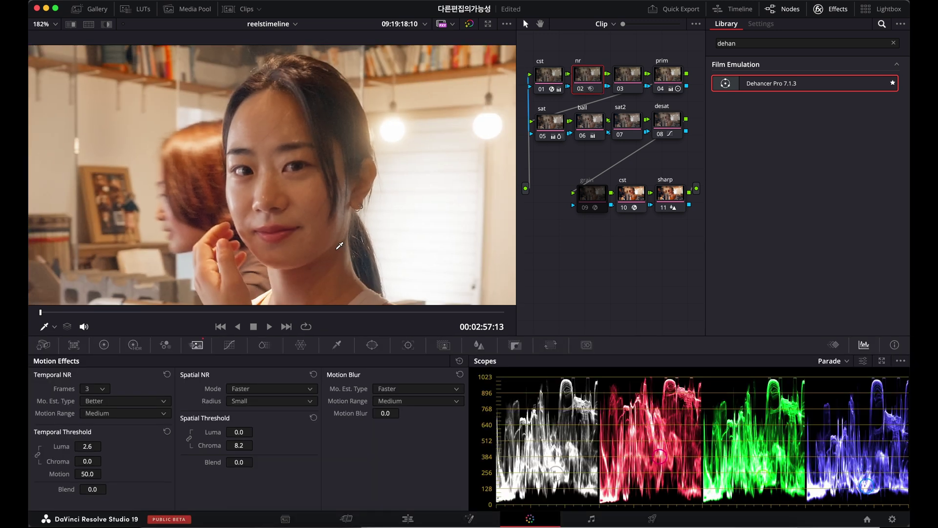
{"action": "scroll", "coordinate": [341, 246], "scroll_direction": "down", "scroll_amount": 5}
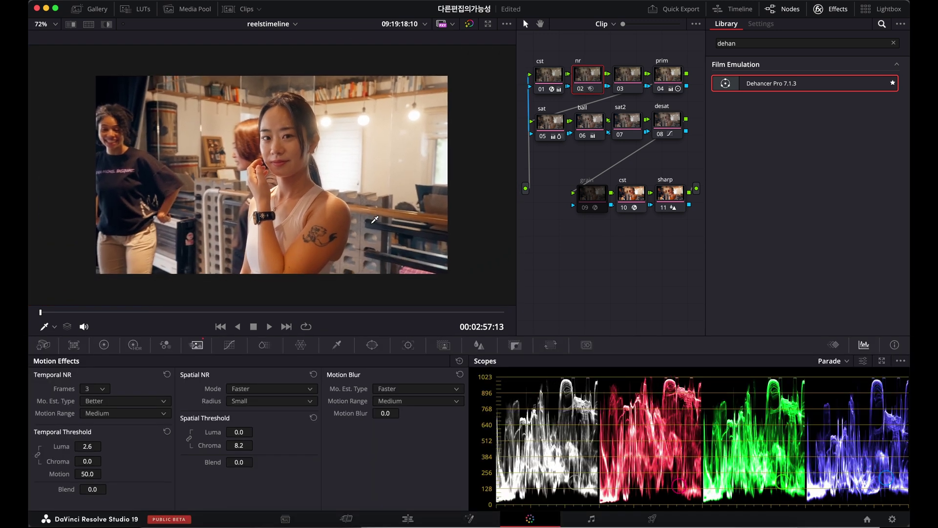
{"action": "scroll", "coordinate": [375, 220], "scroll_direction": "up", "scroll_amount": 1}
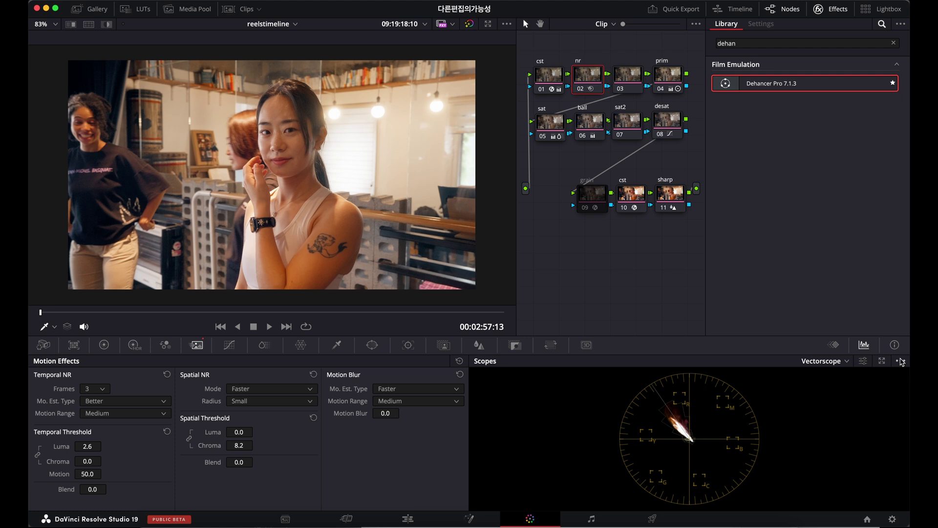
Check in the vectorscope's display settings that the skin tone indicator and graticule are enabled
{"action": "left_click", "coordinate": [864, 361]}
{"action": "left_click", "coordinate": [864, 361]}
{"action": "left_click", "coordinate": [864, 362]}
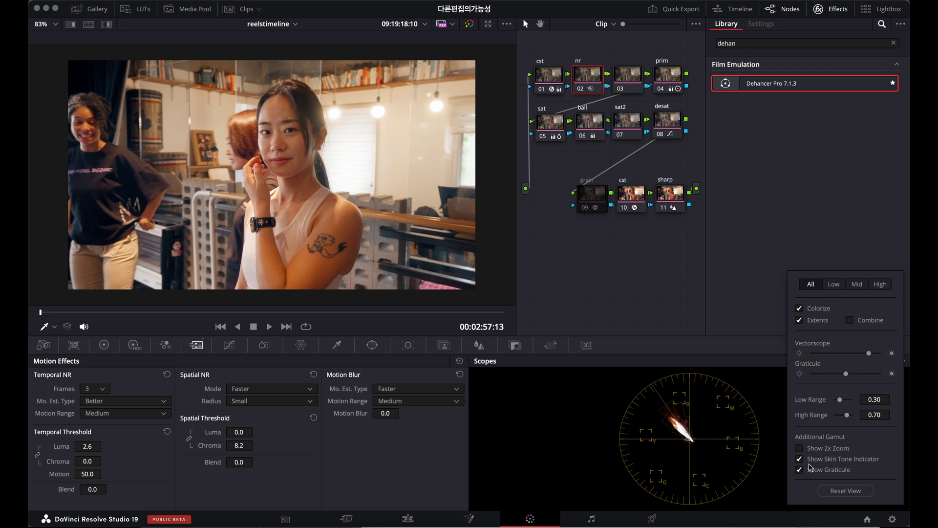
{"action": "left_click", "coordinate": [775, 417]}
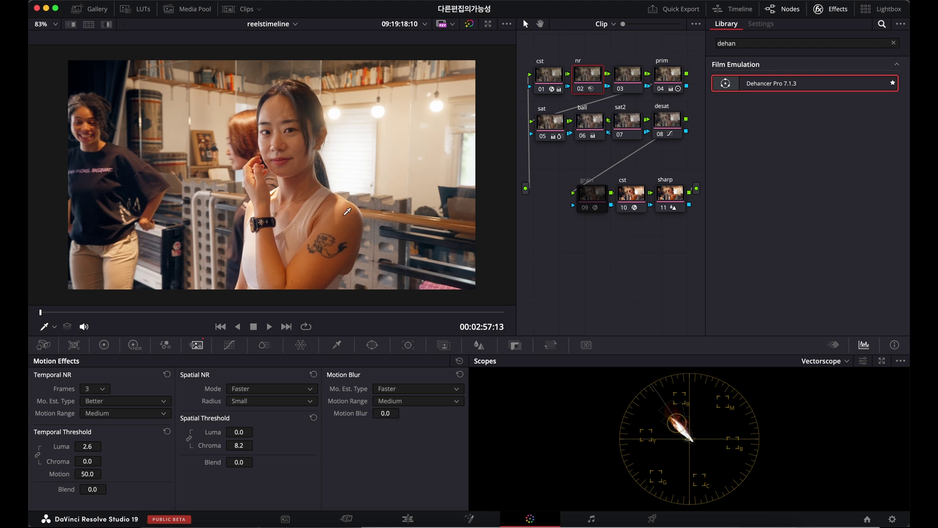
Add a serial node labelled log directly after the prim node
{"action": "left_click", "coordinate": [667, 76]}
{"action": "left_click_drag", "start_coordinate": [583, 238], "coordinate": [557, 260]}
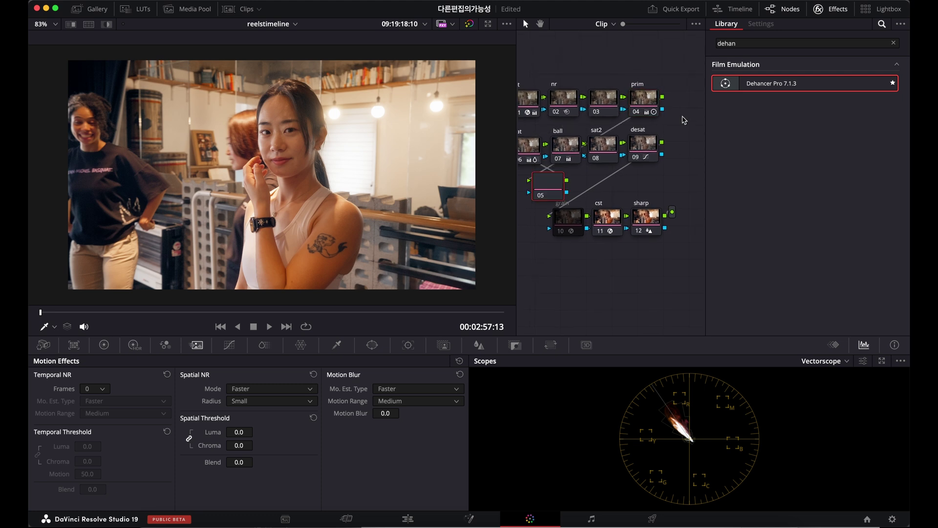
{"action": "key", "text": "alt+s"}
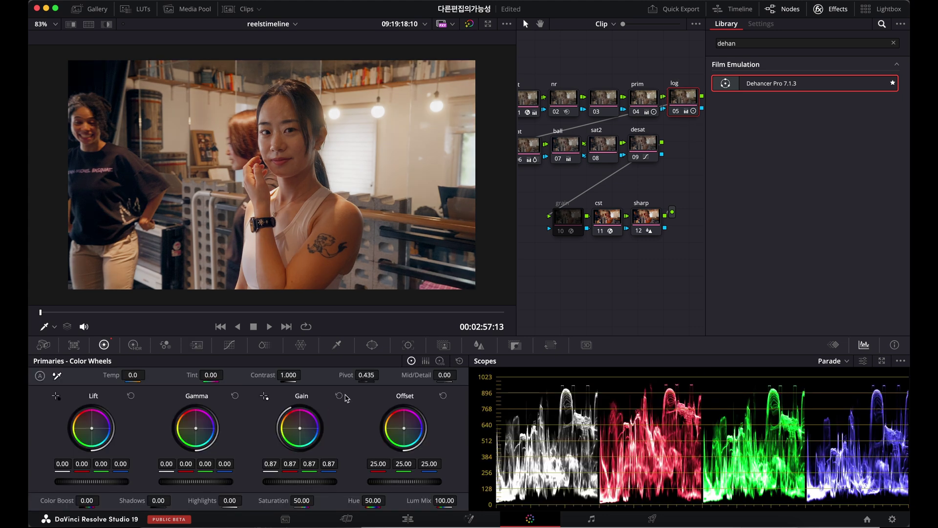
Try adjusting the highlights with the log node's primary Gain wheel and reset it
{"action": "left_click", "coordinate": [339, 396]}
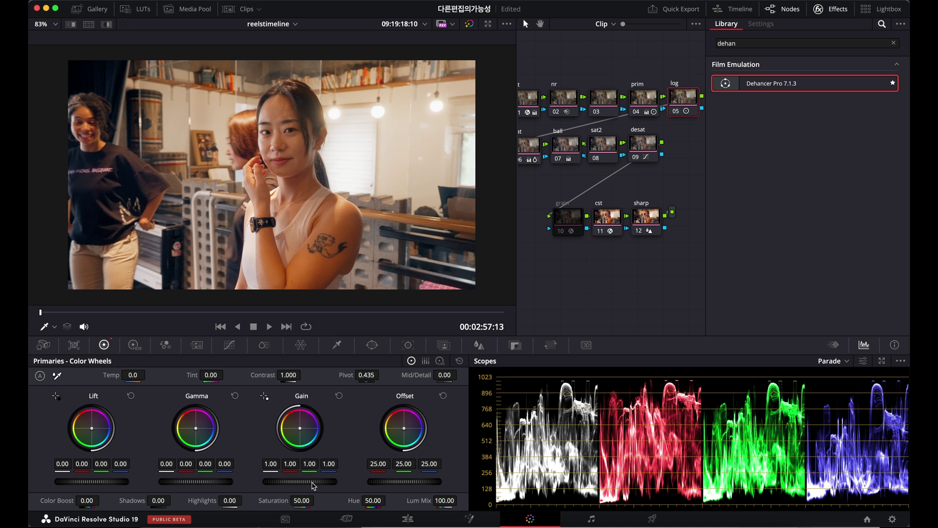
{"action": "mouse_move", "coordinate": [299, 481]}
{"action": "left_mouse_down"}
{"action": "mouse_move", "coordinate": [276, 481]}
{"action": "mouse_move", "coordinate": [304, 484]}
{"action": "left_mouse_up"}
{"action": "left_click", "coordinate": [338, 396]}
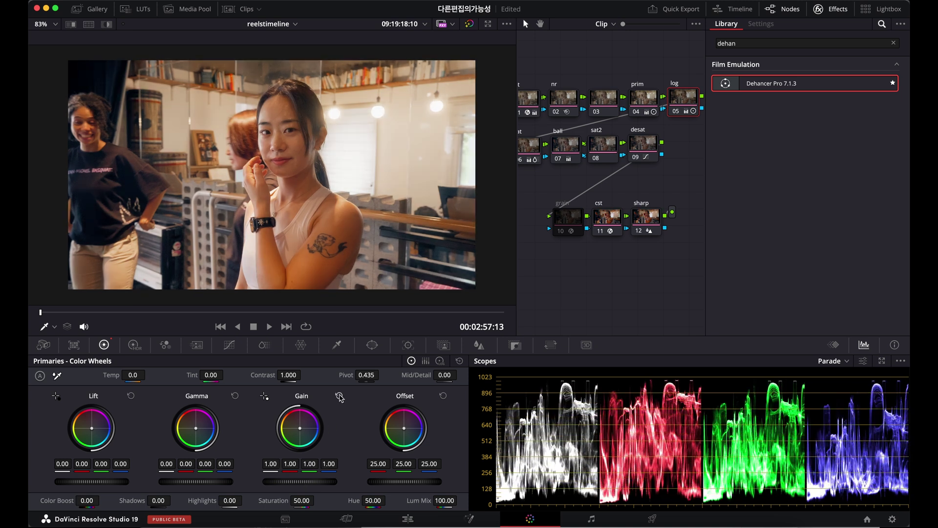
Try lowering the log node's Highlights to -0.61 in the Log Wheels and reset them
{"action": "left_click", "coordinate": [440, 360]}
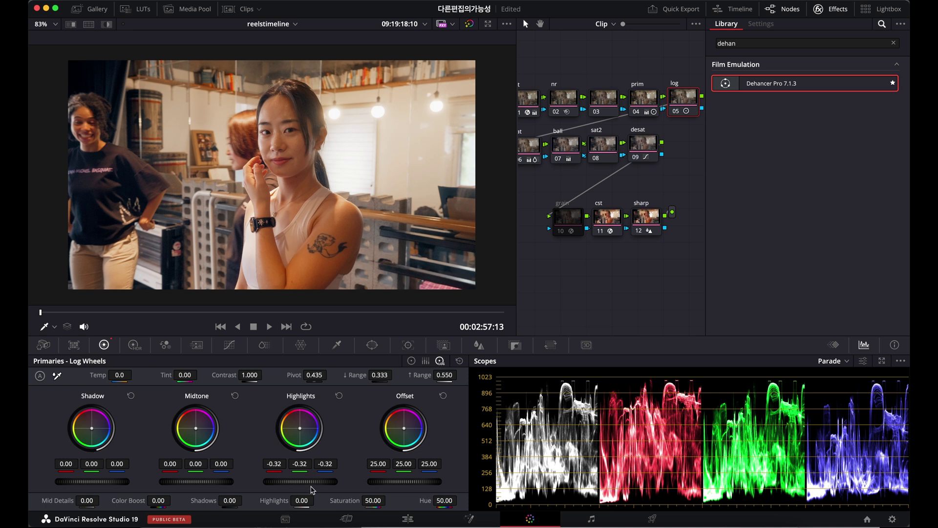
{"action": "mouse_move", "coordinate": [300, 481]}
{"action": "left_mouse_down"}
{"action": "mouse_move", "coordinate": [307, 481]}
{"action": "mouse_move", "coordinate": [283, 481]}
{"action": "left_mouse_up"}
{"action": "left_click_drag", "start_coordinate": [300, 481], "coordinate": [296, 484]}
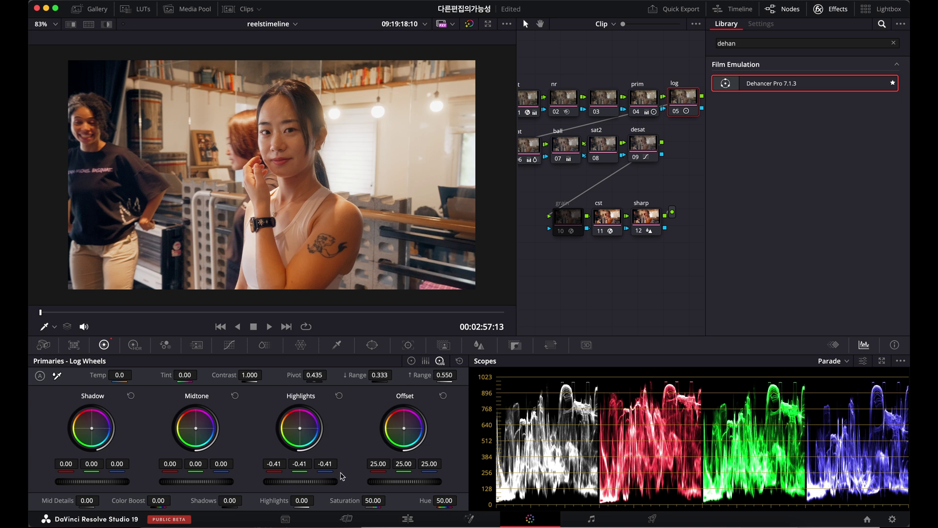
{"action": "mouse_move", "coordinate": [295, 484]}
{"action": "left_mouse_down"}
{"action": "mouse_move", "coordinate": [282, 484]}
{"action": "mouse_move", "coordinate": [295, 486]}
{"action": "left_mouse_up"}
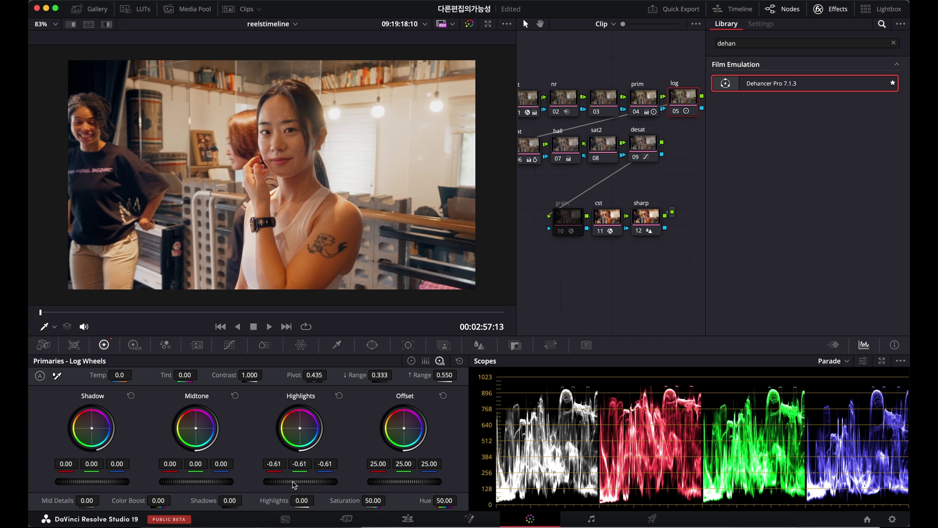
{"action": "left_click", "coordinate": [339, 396]}
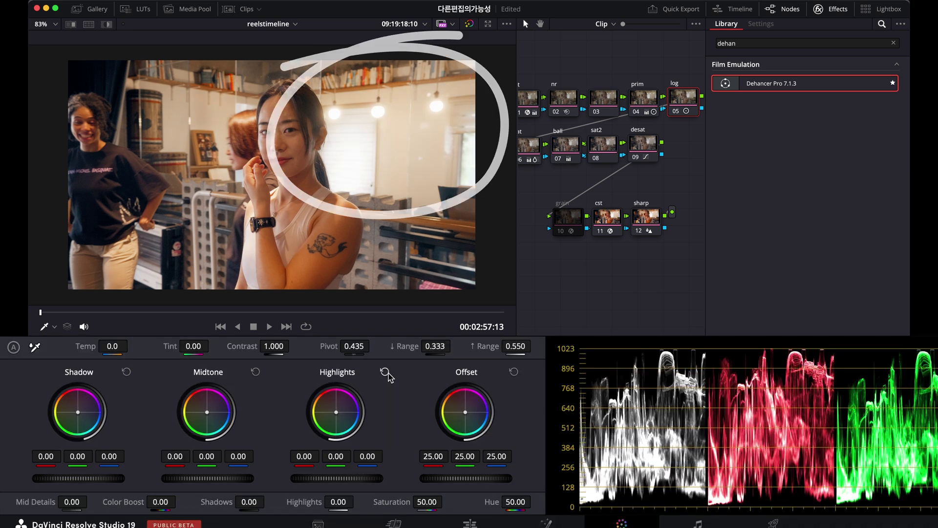
Set the log node's Log Wheels Highlights to -0.26 while comparing the image with the node off and on
{"action": "scroll", "coordinate": [388, 373], "scroll_direction": "down", "scroll_amount": 5}
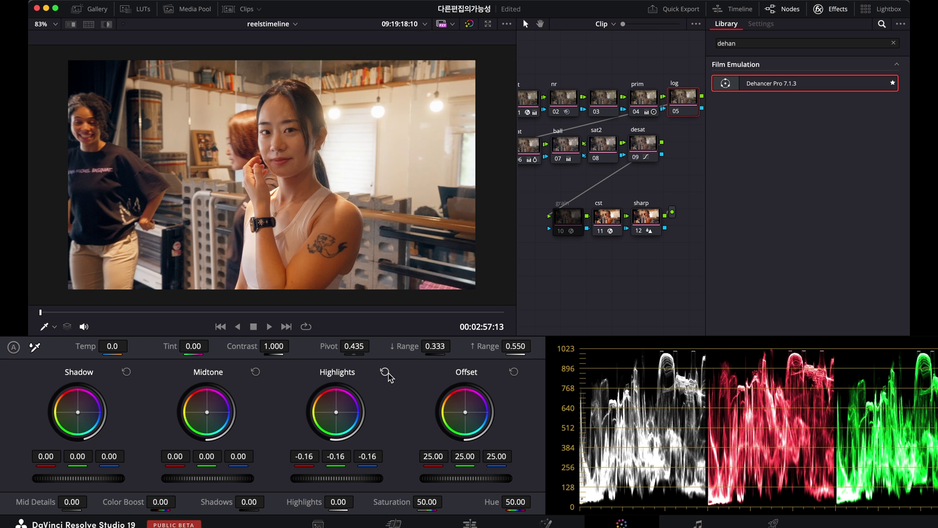
{"action": "scroll", "coordinate": [389, 373], "scroll_direction": "down", "scroll_amount": 4}
{"action": "key", "text": "super+d"}
{"action": "key", "text": "super+d"}
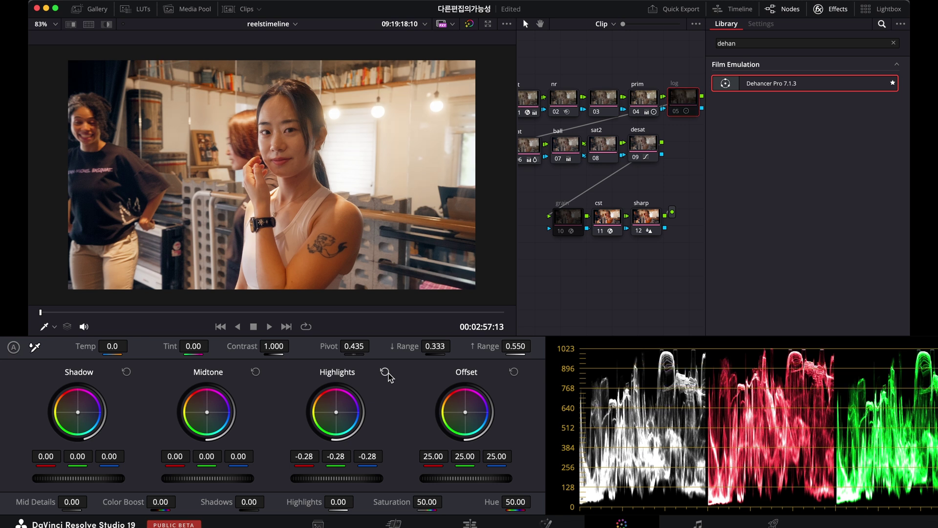
{"action": "scroll", "coordinate": [388, 373], "scroll_direction": "down", "scroll_amount": 2}
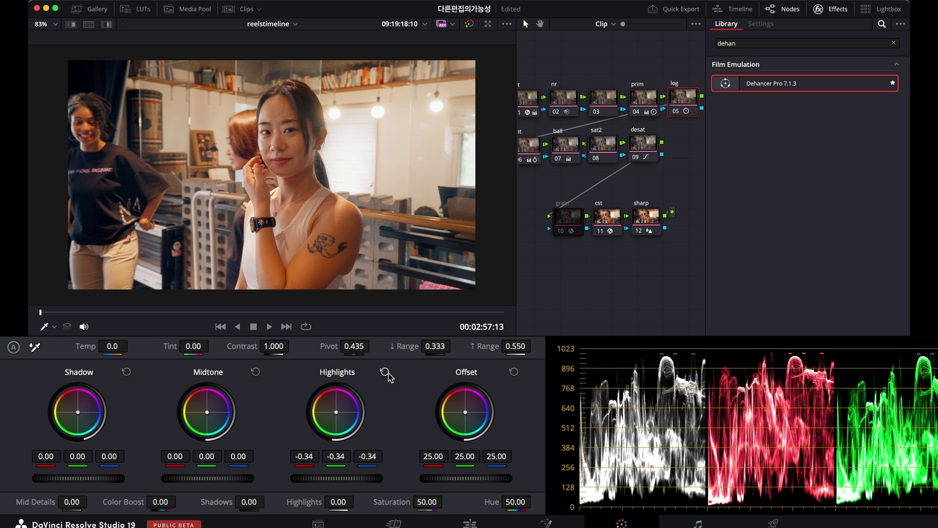
{"action": "scroll", "coordinate": [388, 373], "scroll_direction": "up", "scroll_amount": 2}
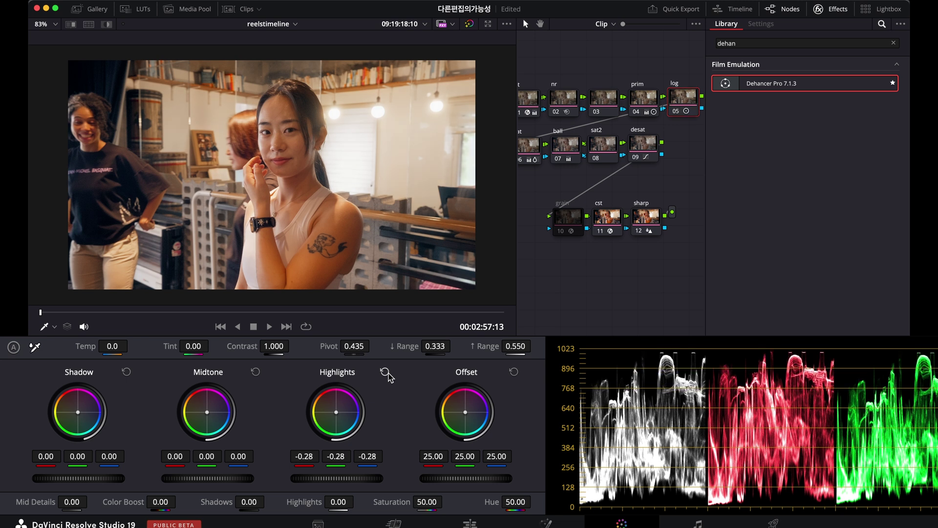
{"action": "key", "text": "super+d"}
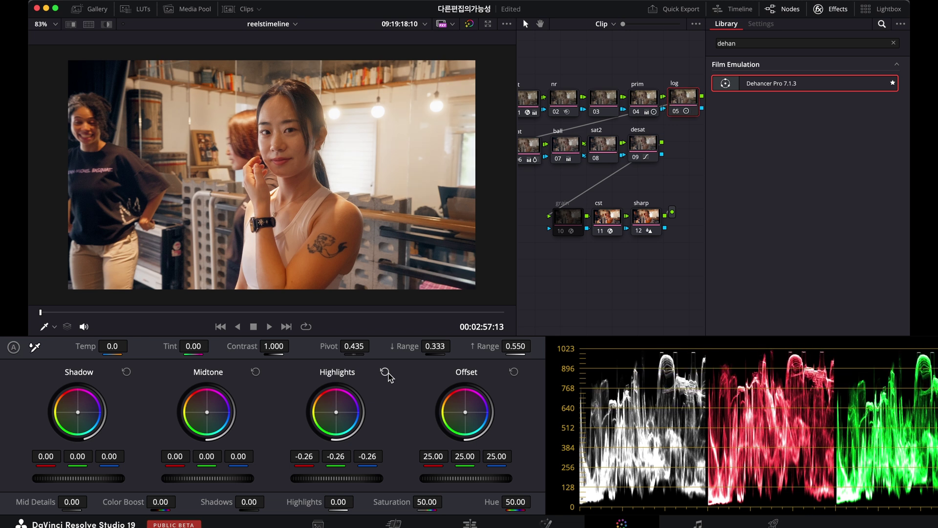
{"action": "key", "text": "super+d"}
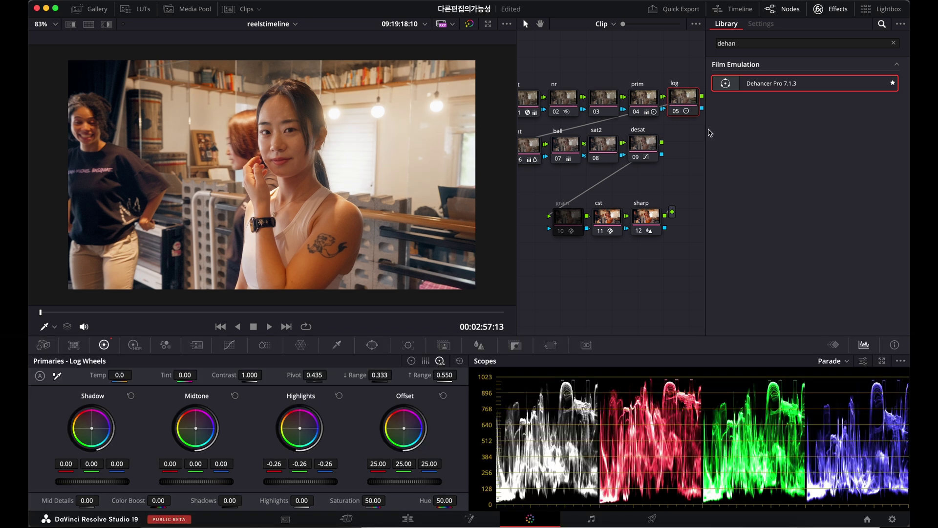
Lower the midpoint of the red channel slightly in the sat2 node's custom curve
{"action": "left_click", "coordinate": [613, 153]}
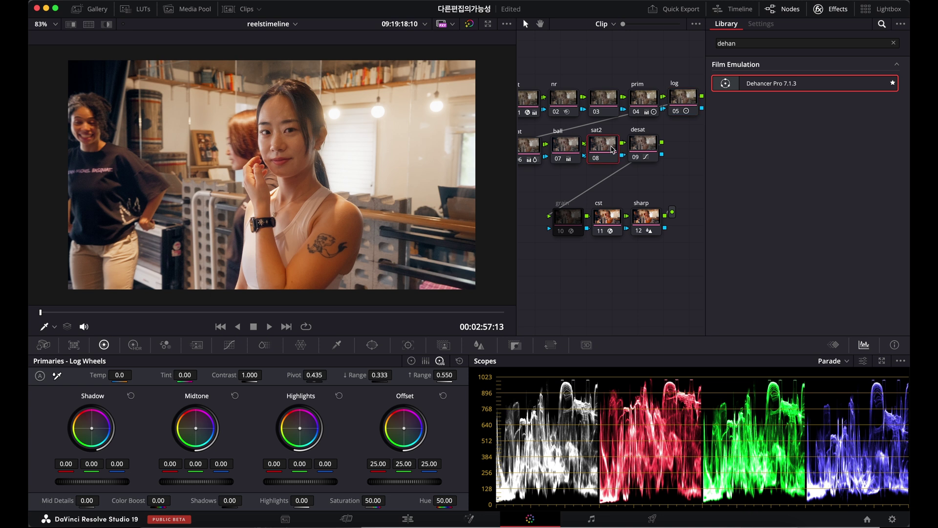
{"action": "left_click", "coordinate": [228, 346]}
{"action": "left_click", "coordinate": [316, 361]}
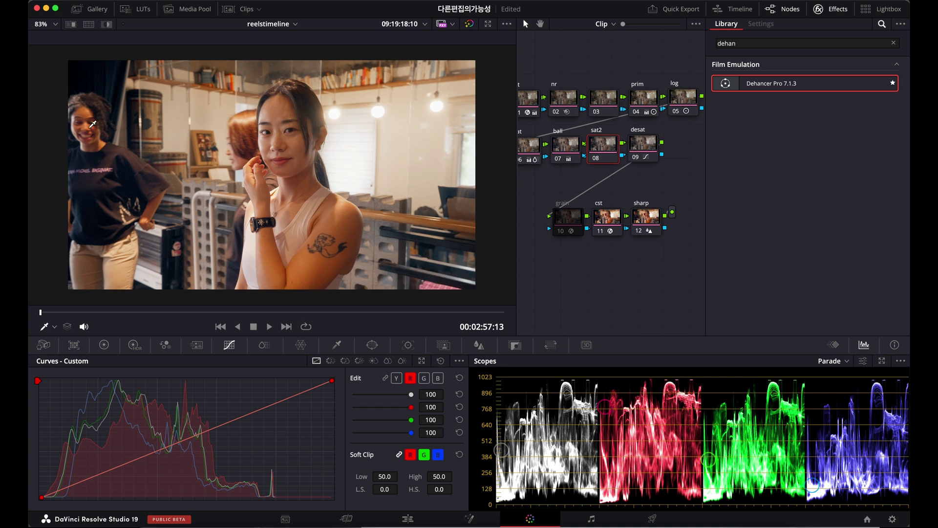
{"action": "left_click", "coordinate": [186, 443]}
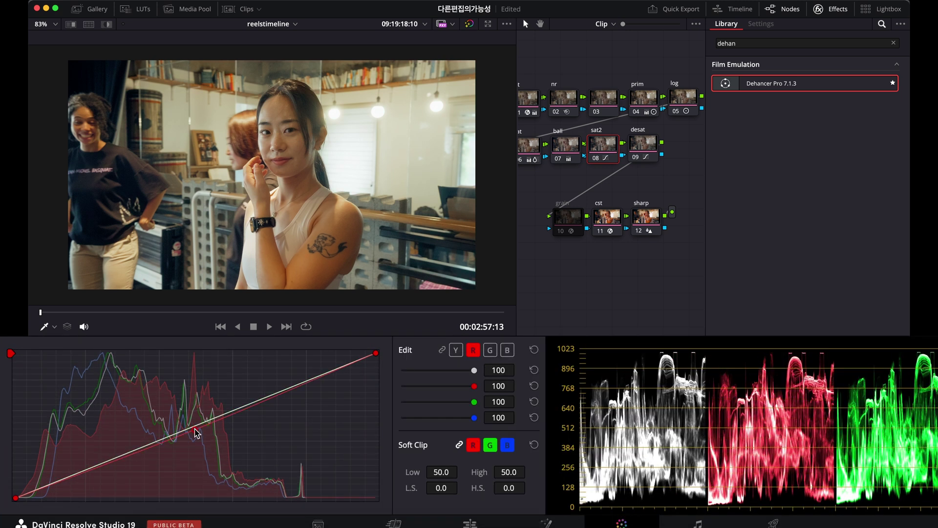
{"action": "left_click_drag", "start_coordinate": [195, 428], "coordinate": [193, 429]}
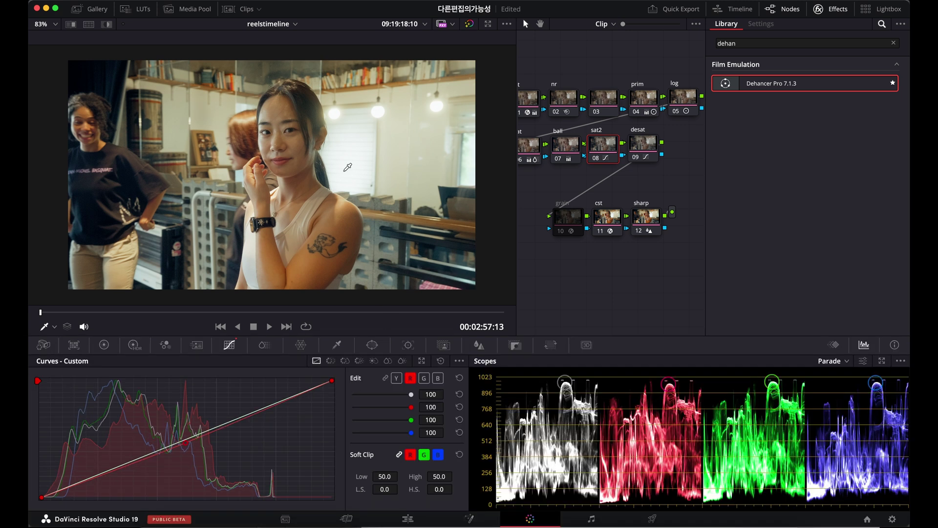
Examine the graded frame full screen, checking the skin tones and white walls
{"action": "key", "text": "super+f"}
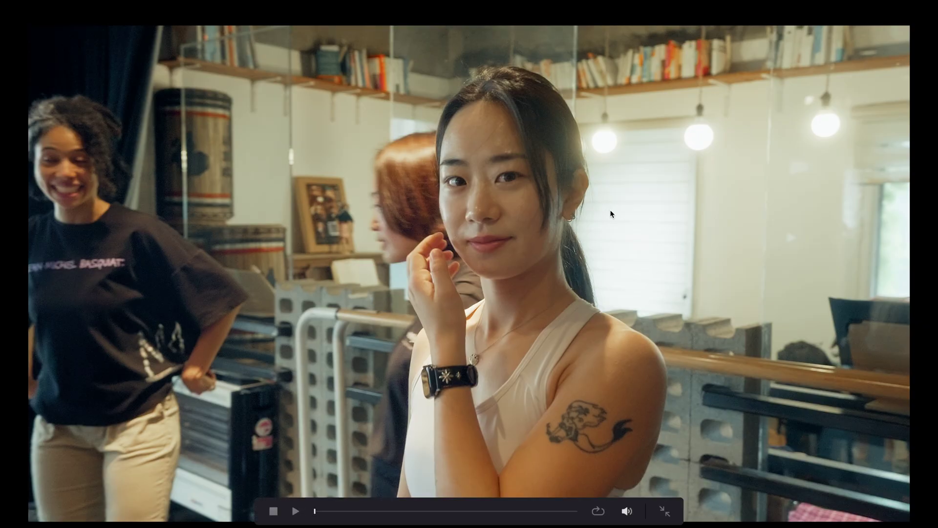
{"action": "key", "text": "Escape"}
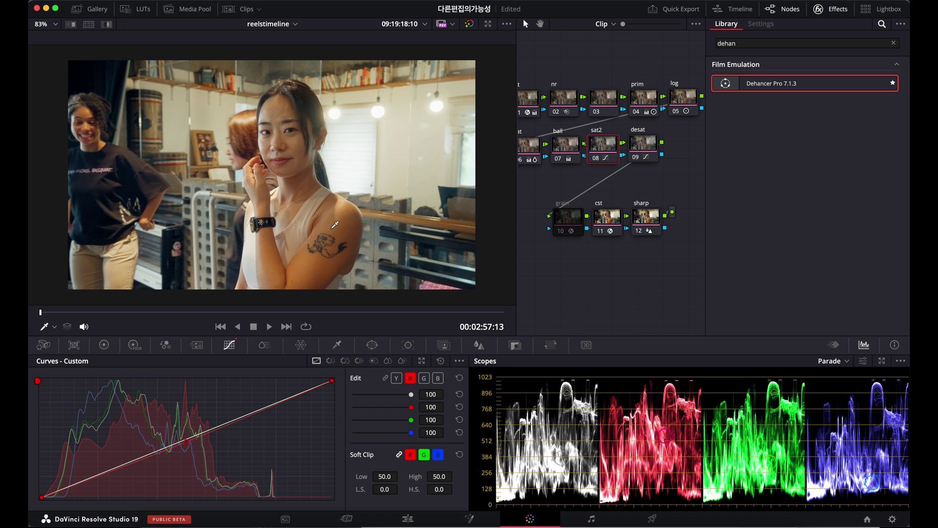
{"action": "scroll", "coordinate": [337, 222], "scroll_direction": "up", "scroll_amount": 2}
{"action": "key", "text": "super+f"}
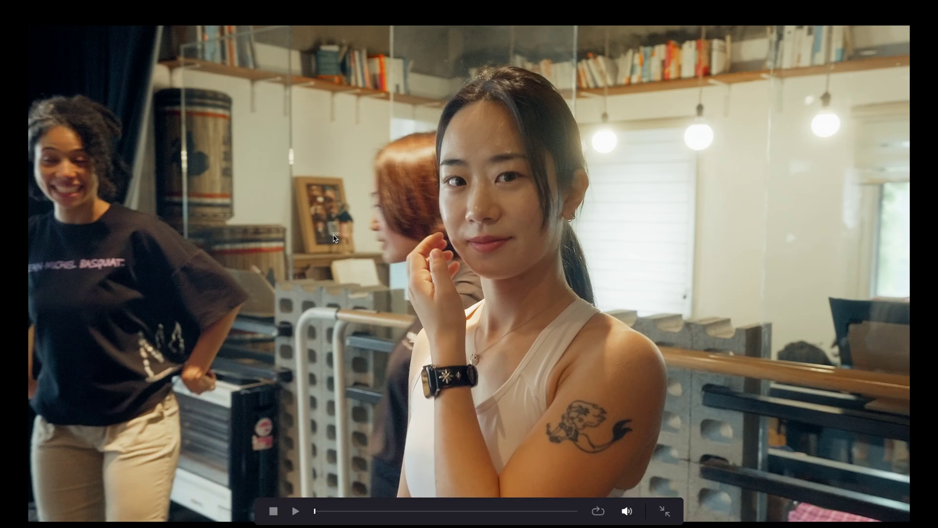
{"action": "key", "text": "Escape"}
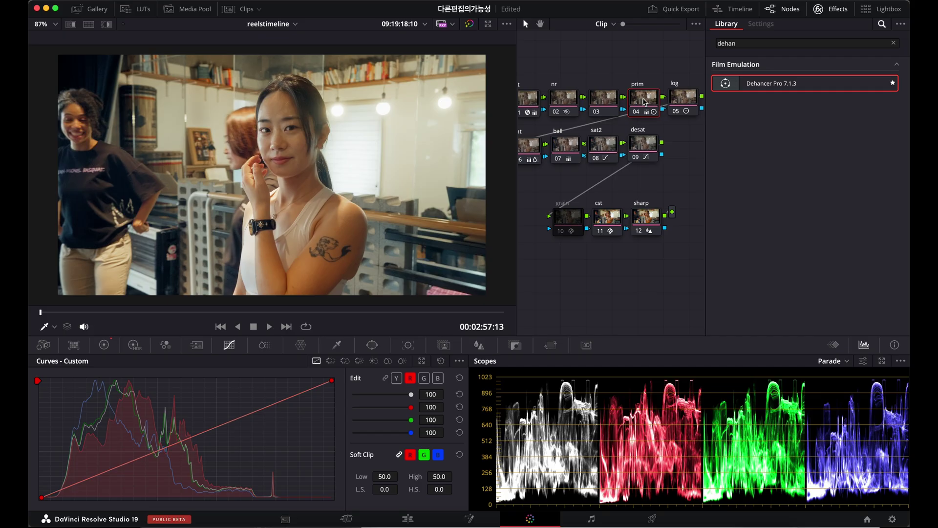
{"action": "key", "text": "super+f"}
{"action": "key", "text": "Escape"}
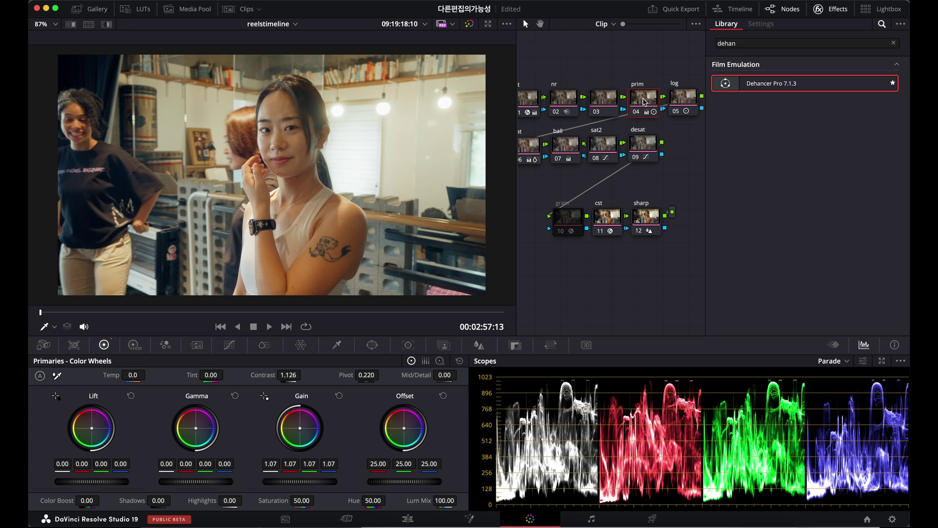
Enable the grain node and compare the image with Dehancer's Color Head off and on
{"action": "left_click", "coordinate": [574, 221]}
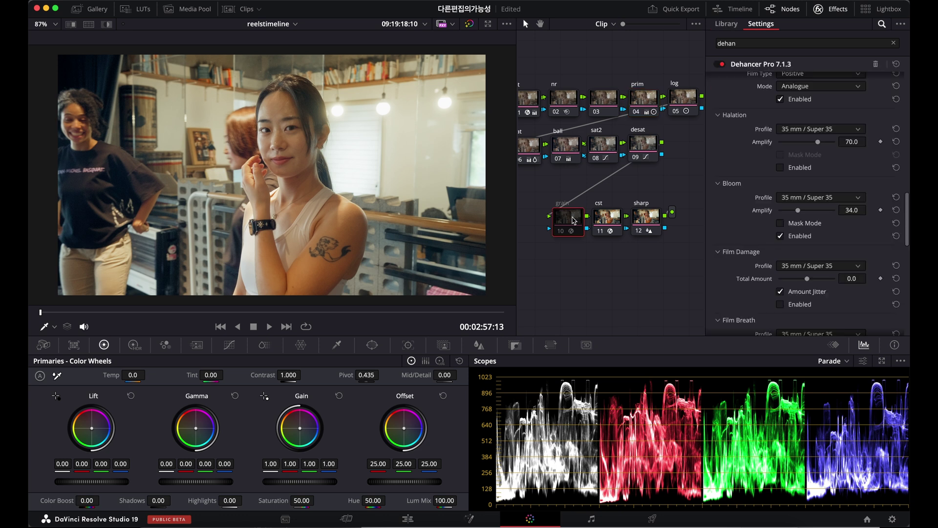
{"action": "key", "text": "super+d"}
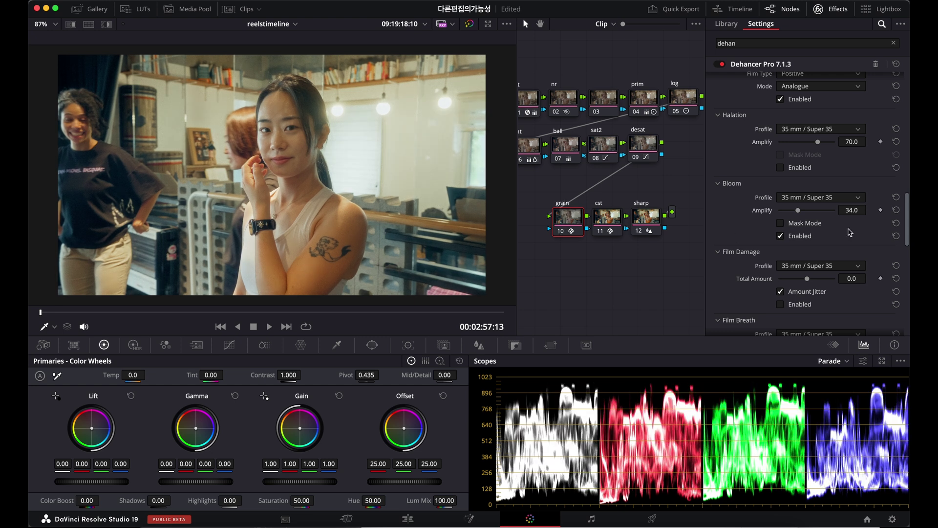
{"action": "scroll", "coordinate": [756, 223], "scroll_direction": "down", "scroll_amount": 3}
{"action": "scroll", "coordinate": [755, 220], "scroll_direction": "up", "scroll_amount": 6}
{"action": "scroll", "coordinate": [755, 220], "scroll_direction": "up", "scroll_amount": 3}
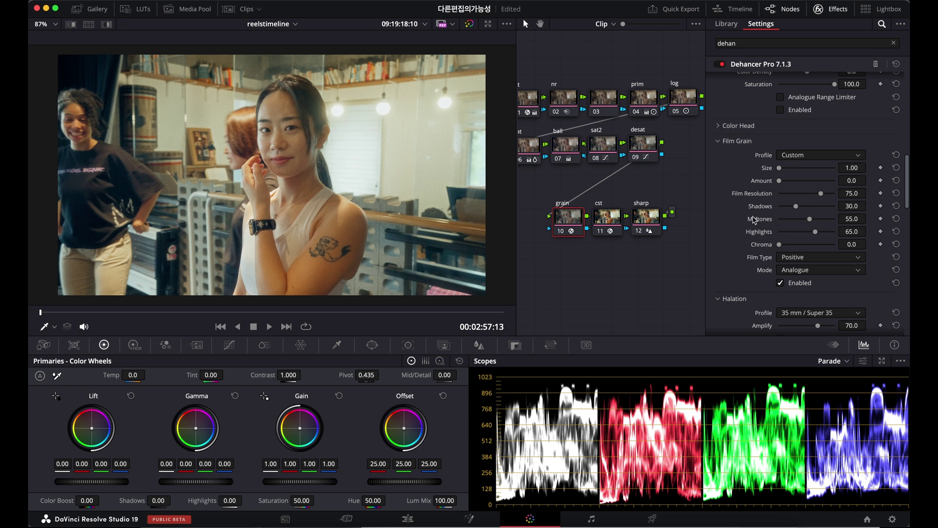
{"action": "left_click", "coordinate": [744, 128]}
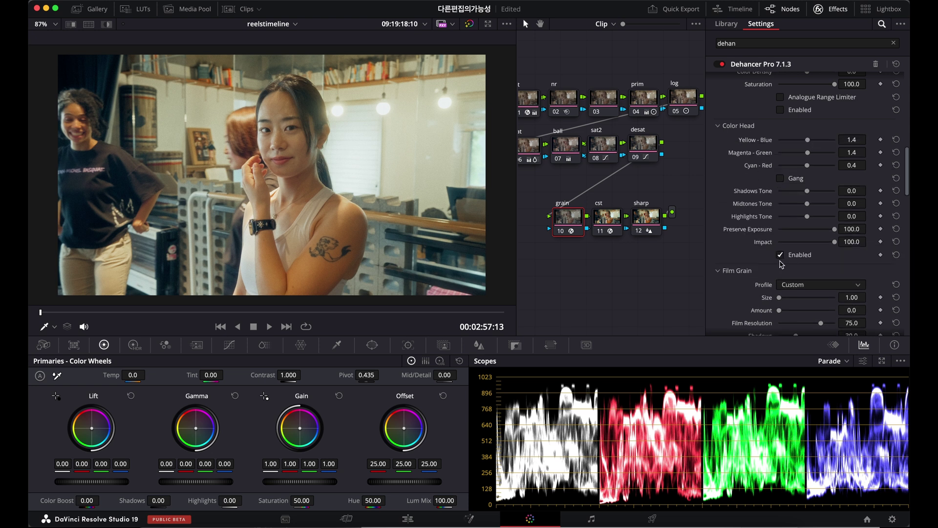
{"action": "left_click", "coordinate": [780, 255]}
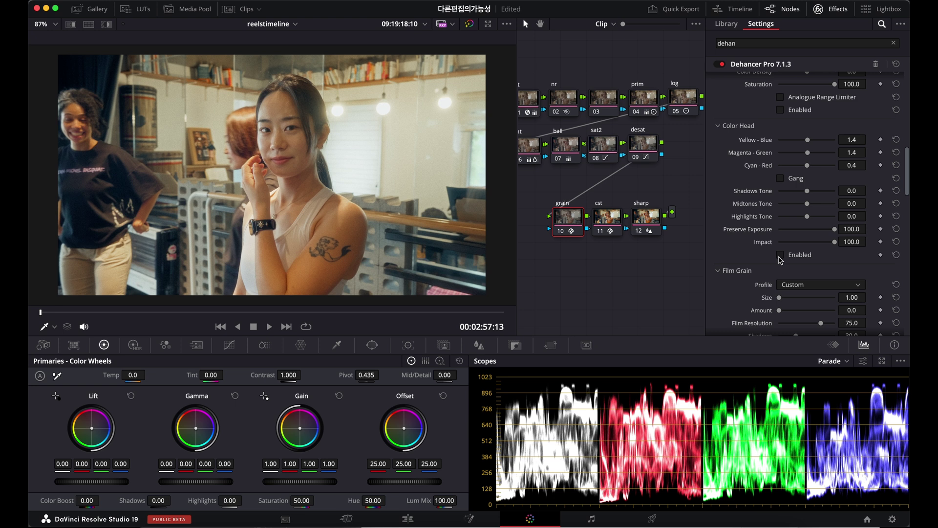
{"action": "left_click", "coordinate": [780, 255]}
Reset the Color Head balance and set Yellow - Blue to 1.4, Magenta - Green to 0.4 and Cyan - Red to 0.4
{"action": "left_click", "coordinate": [896, 140]}
{"action": "left_click", "coordinate": [896, 153]}
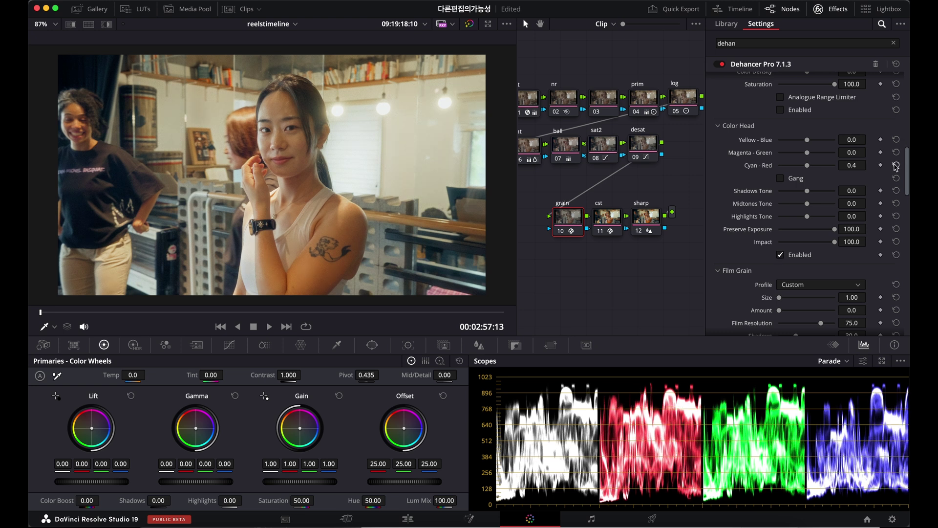
{"action": "left_click_drag", "start_coordinate": [807, 141], "coordinate": [809, 141]}
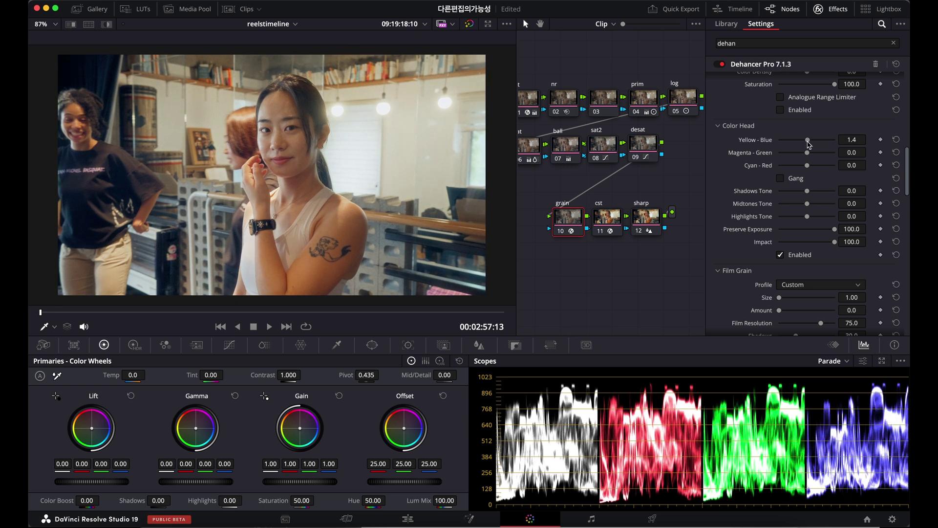
{"action": "left_click_drag", "start_coordinate": [808, 156], "coordinate": [809, 157]}
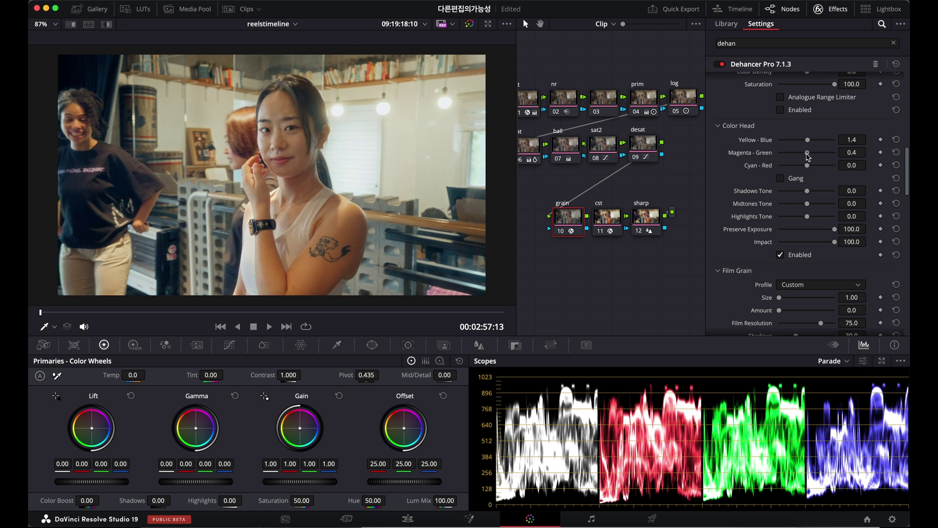
{"action": "left_click_drag", "start_coordinate": [807, 166], "coordinate": [808, 166]}
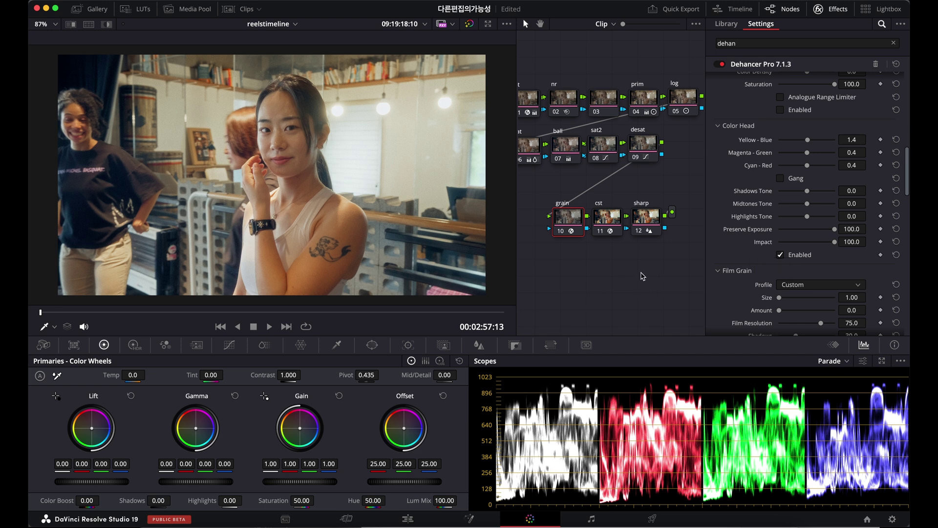
Compare the clip's grade versions 1, 2 and 3, ending on version 3
{"action": "key", "text": "super+b"}
{"action": "key", "text": "super+b"}
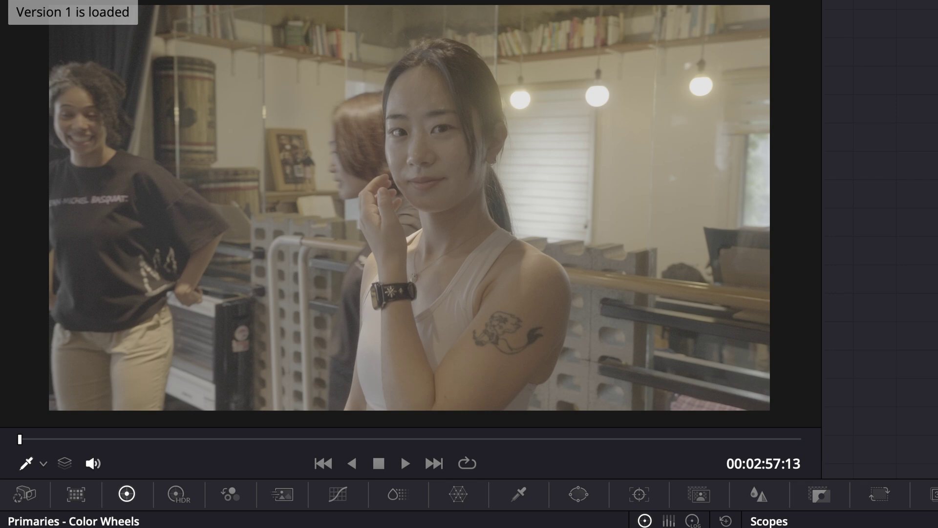
{"action": "key", "text": "super+n"}
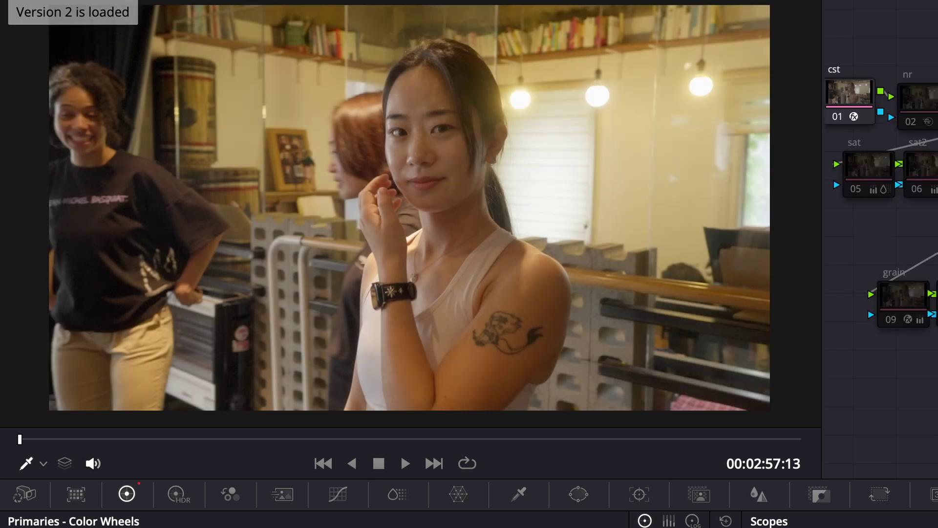
{"action": "key", "text": "super+n"}
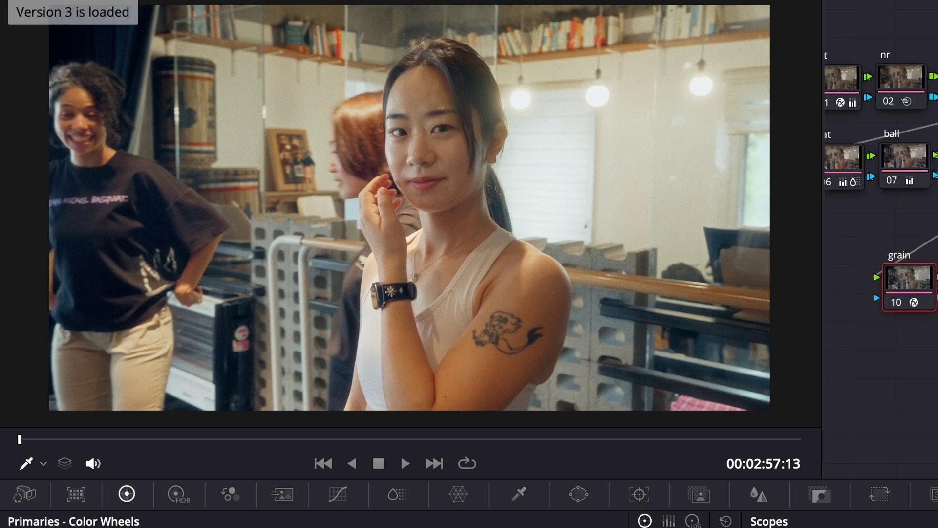